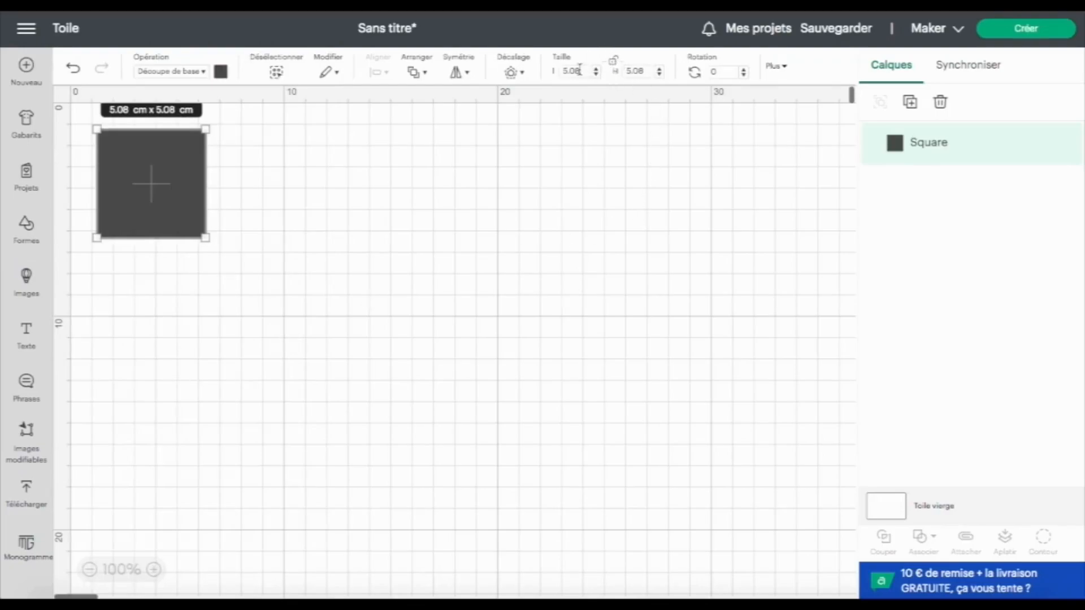
Step: Resize the square to 20 cm wide by 15 cm high
drag(581, 72, 564, 74)
text(10)
click(643, 73)
drag(642, 74, 605, 68)
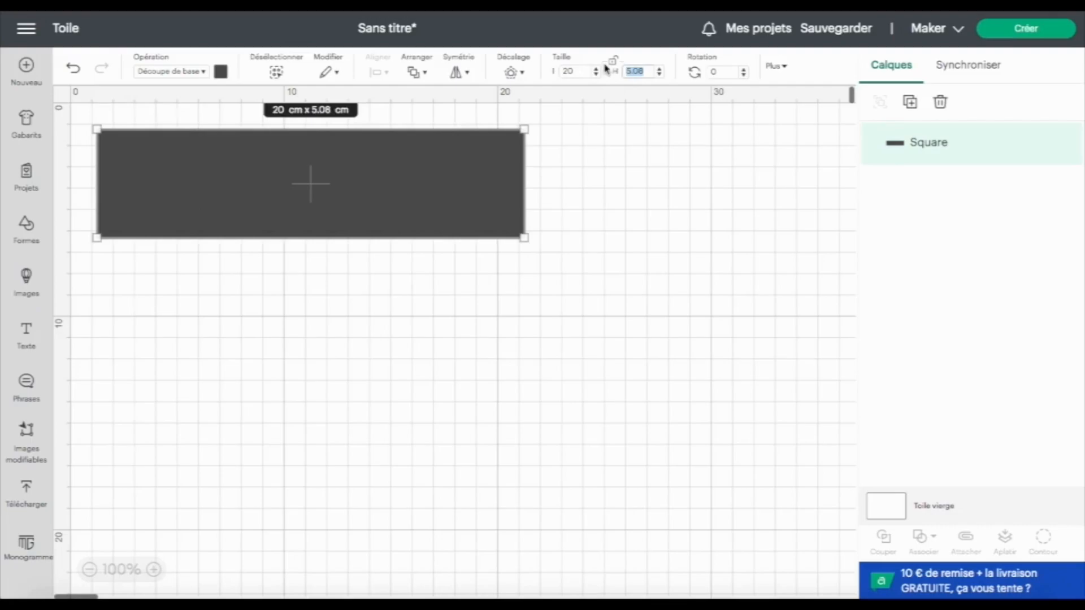
text(15)
key(Return)
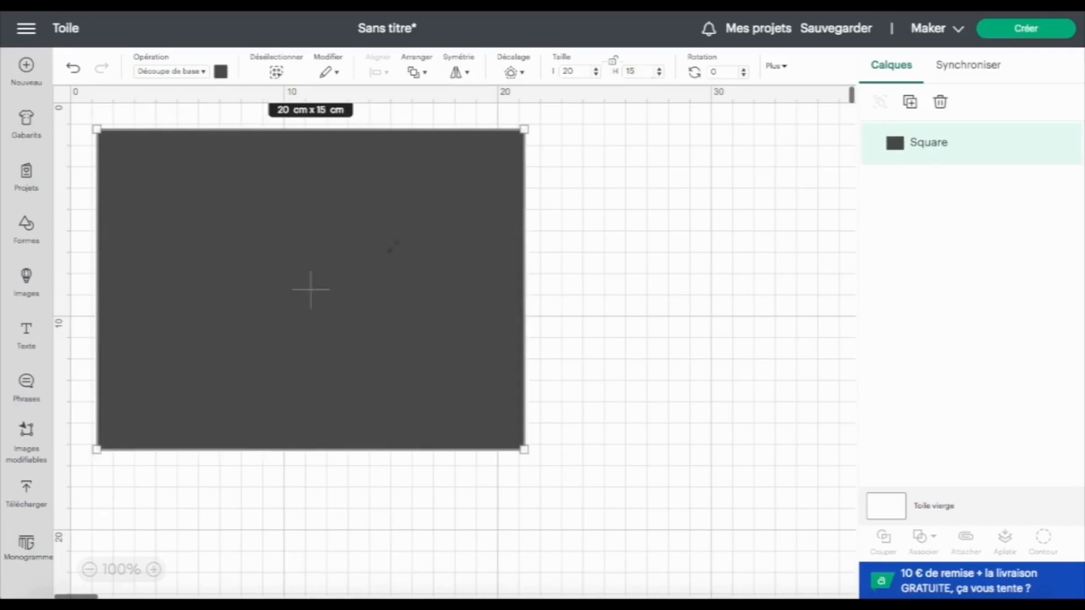
Step: Move the 20 × 15 cm rectangle toward the middle of the canvas and change its colour to white
drag(396, 244, 561, 286)
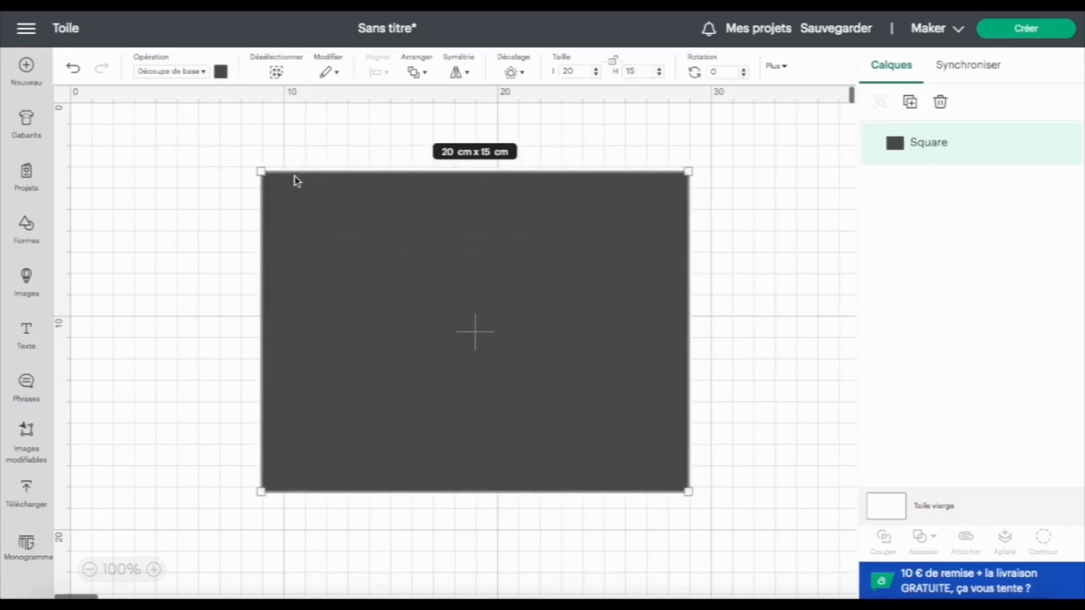
click(218, 74)
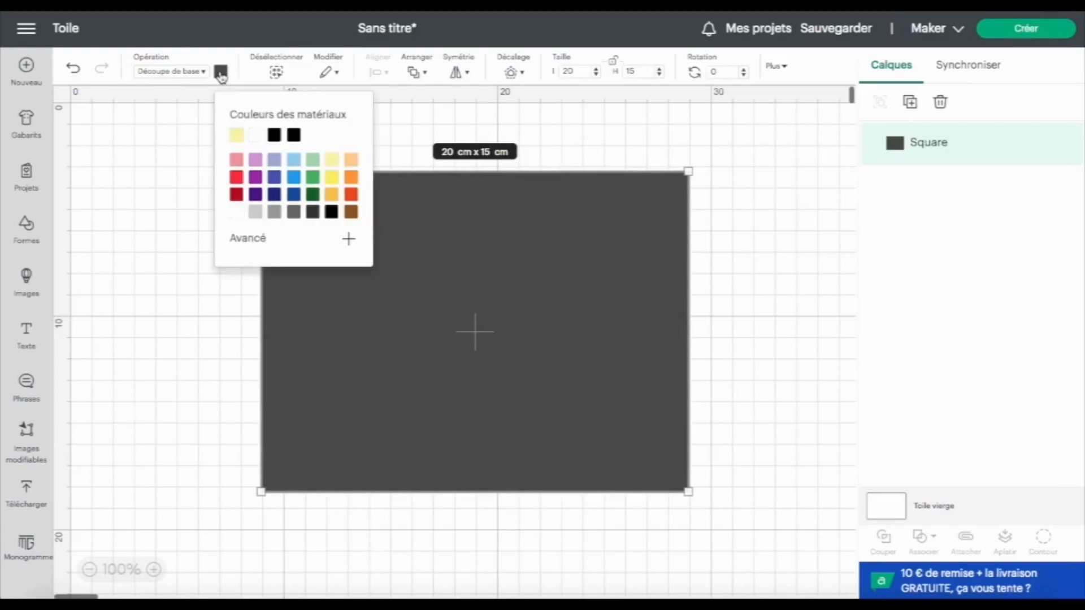
click(236, 214)
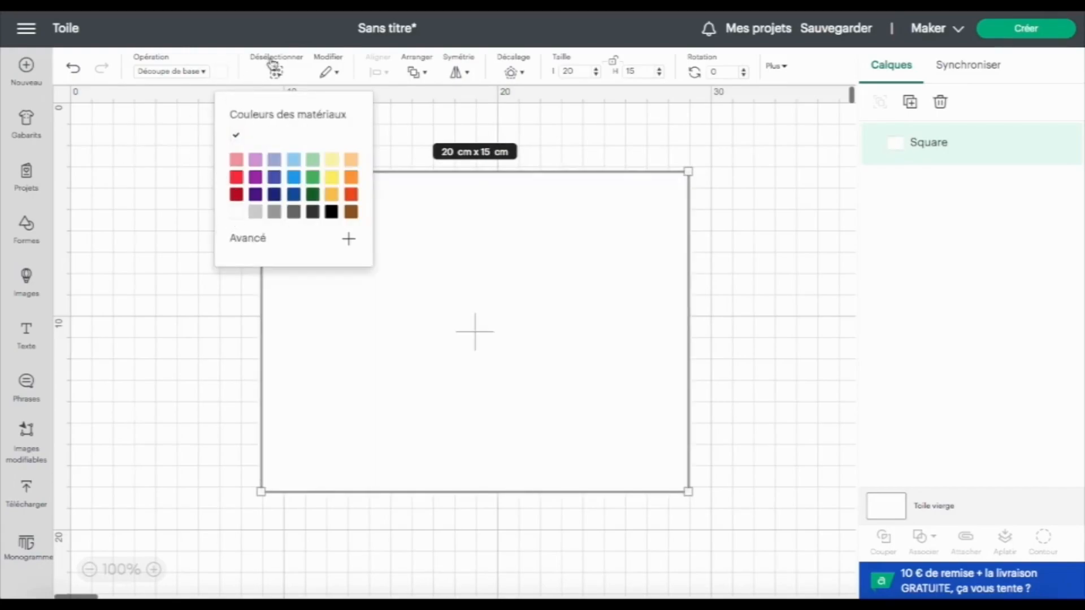
click(230, 72)
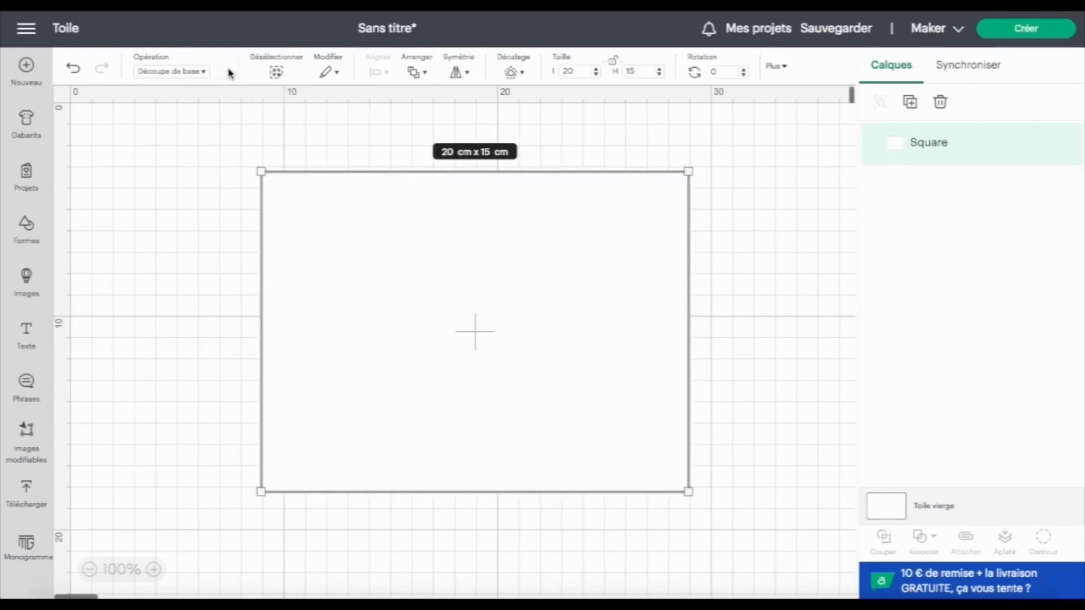
Step: Add a second square and size it to 10 cm wide by 15 cm high
click(27, 229)
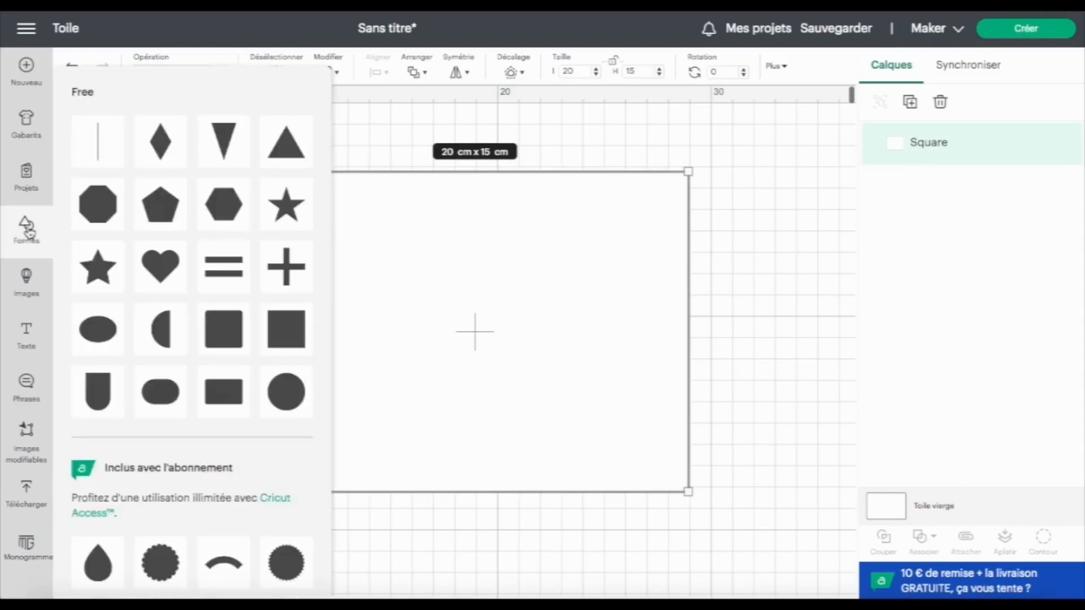
click(283, 332)
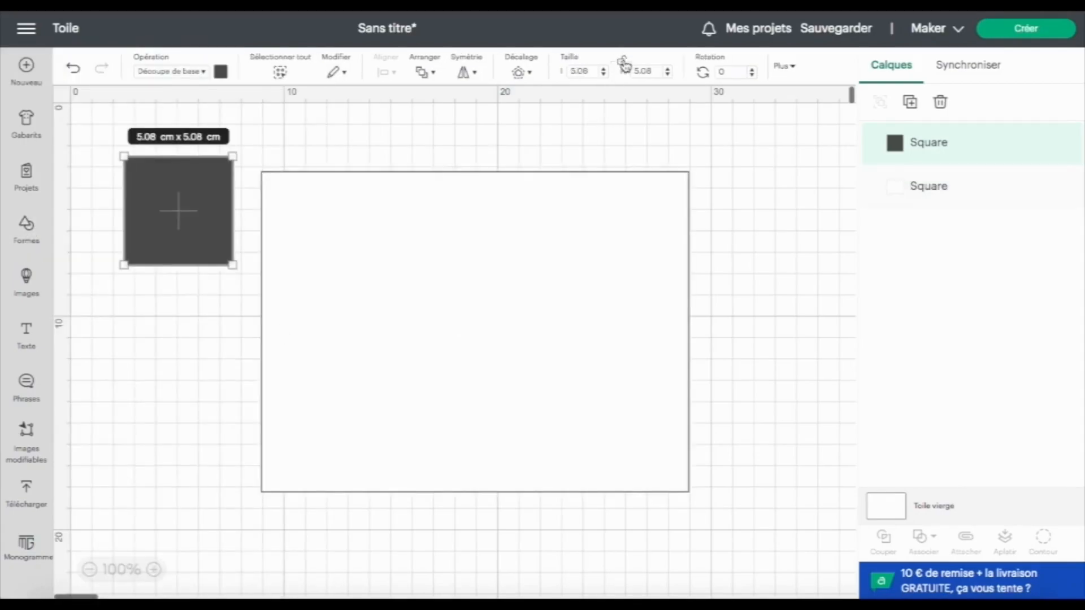
click(579, 71)
text(10)
click(651, 71)
text(15)
key(Return)
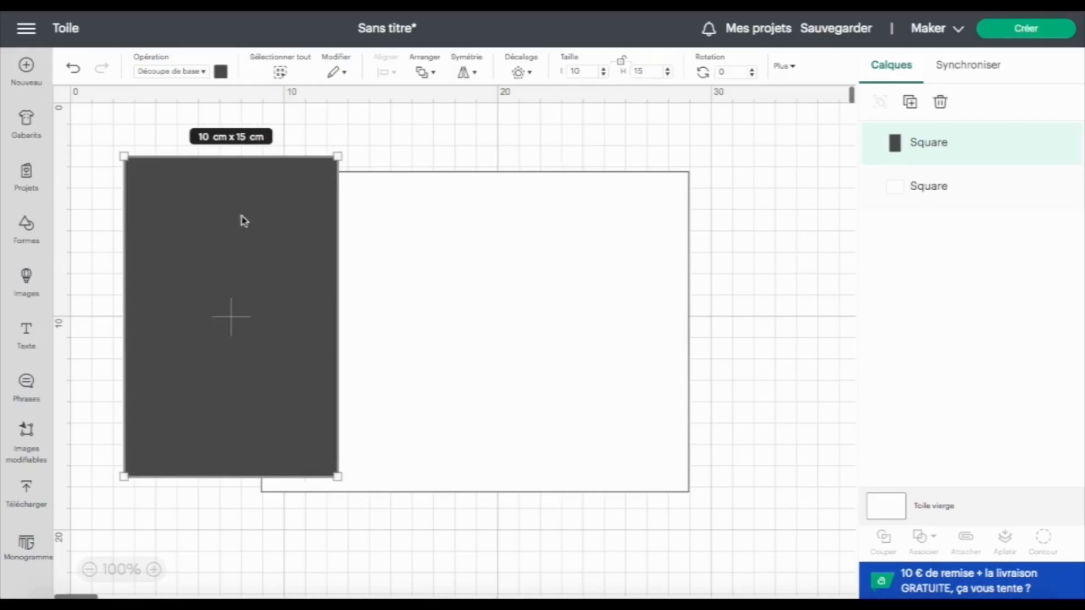
Step: Colour the 10 × 15 cm rectangle pale yellow and move it over the right half of the white rectangle
click(221, 72)
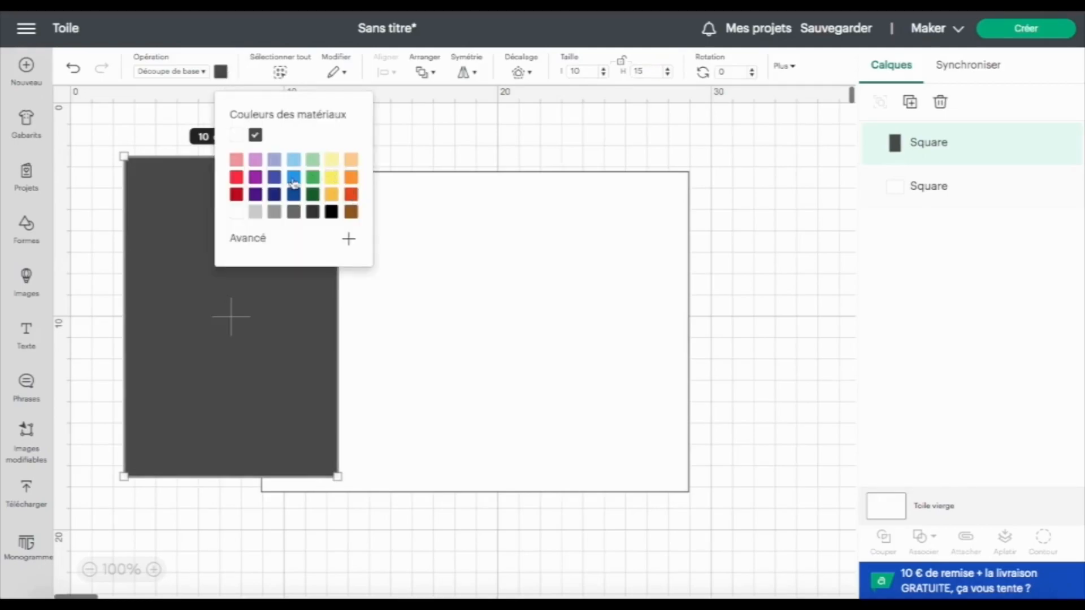
click(332, 163)
click(177, 245)
drag(177, 245, 518, 271)
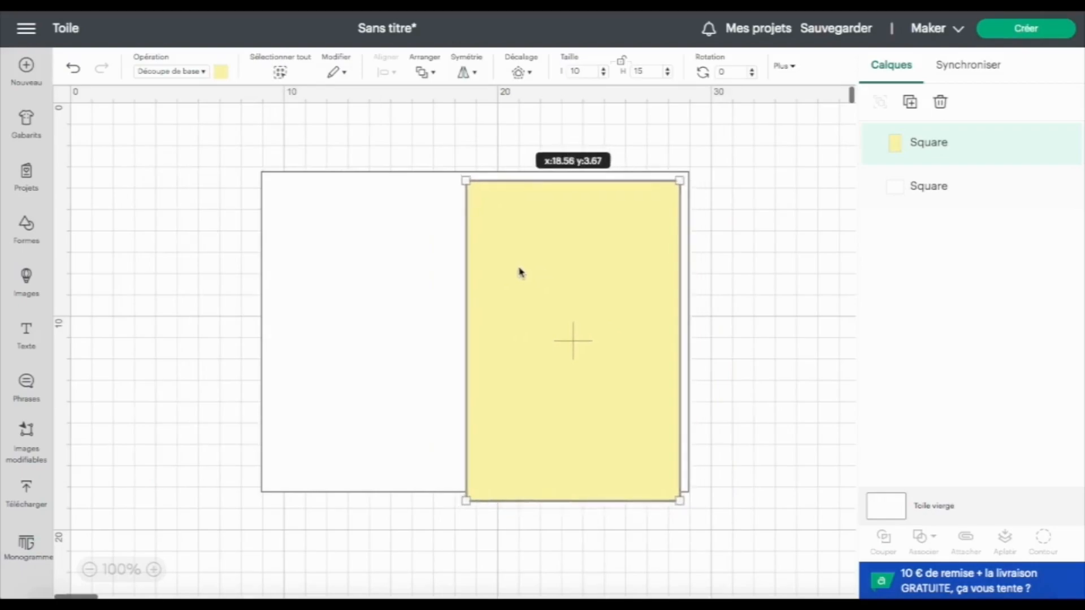
Step: Align the yellow and white rectangles along their right edges and centre them vertically
drag(711, 292, 628, 116)
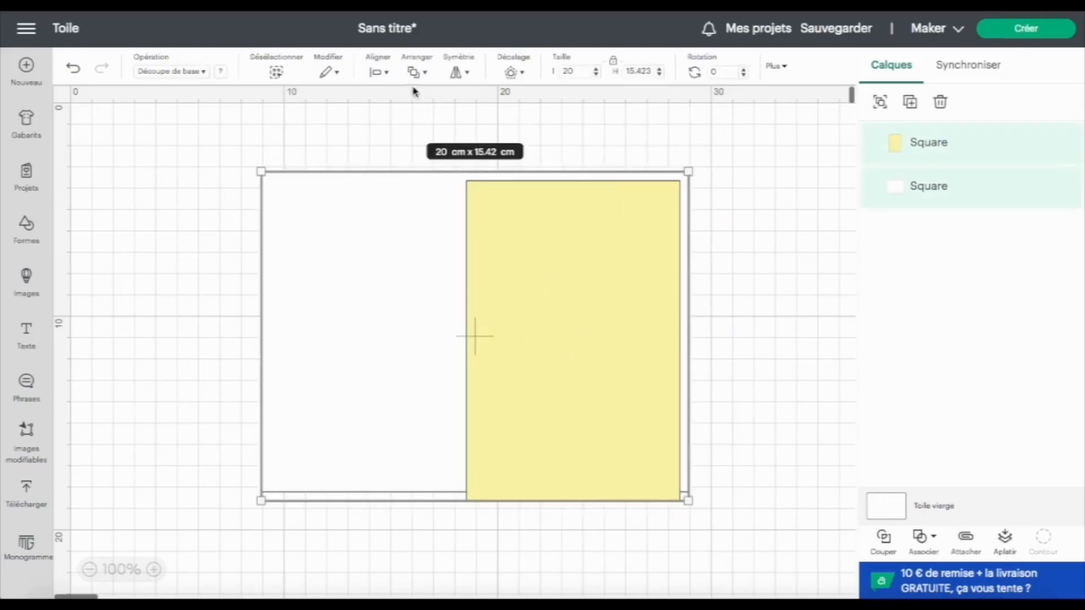
click(386, 75)
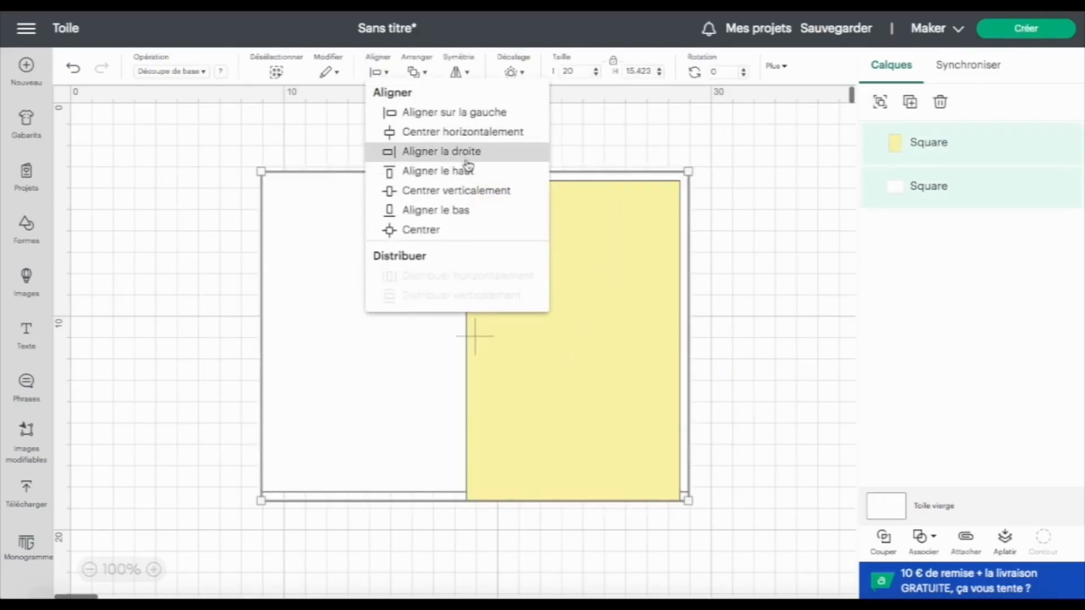
click(485, 157)
click(388, 74)
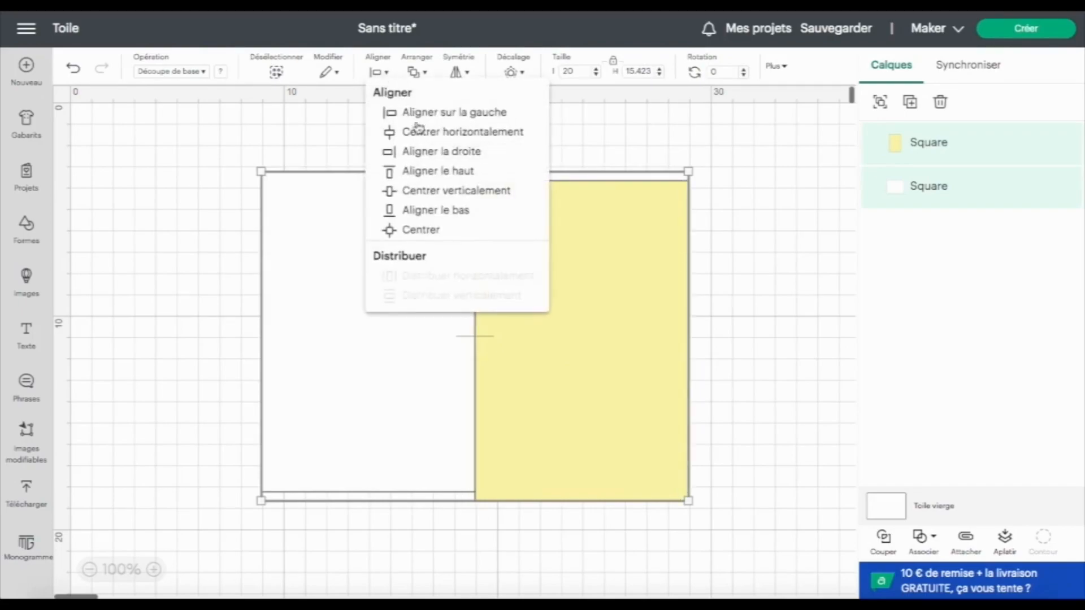
click(429, 195)
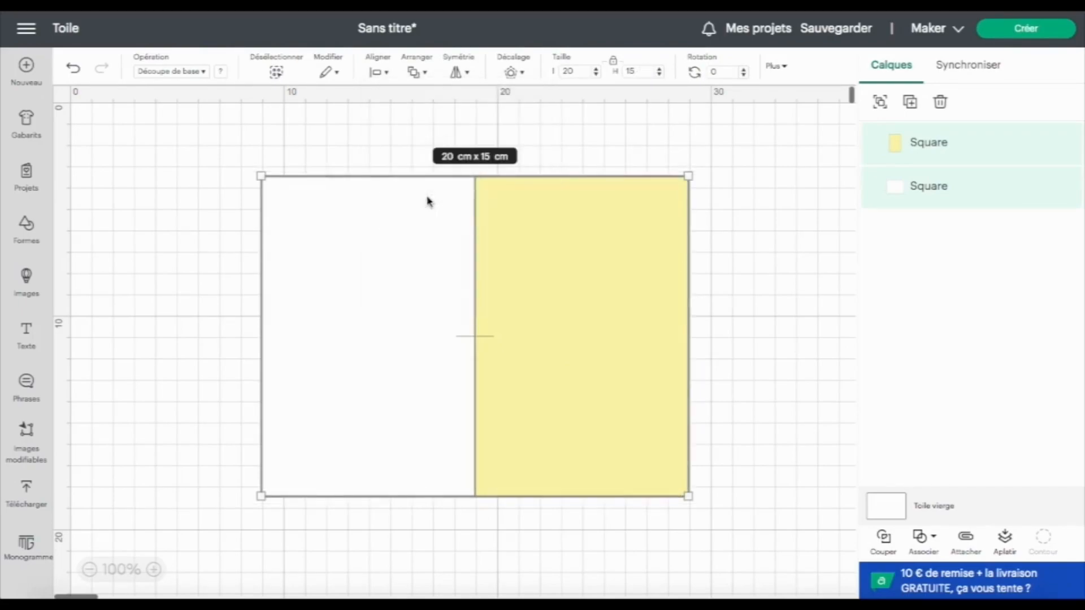
Step: Search the Free image category for "champagne" and add the black pair of clinking champagne glasses to the canvas
click(26, 281)
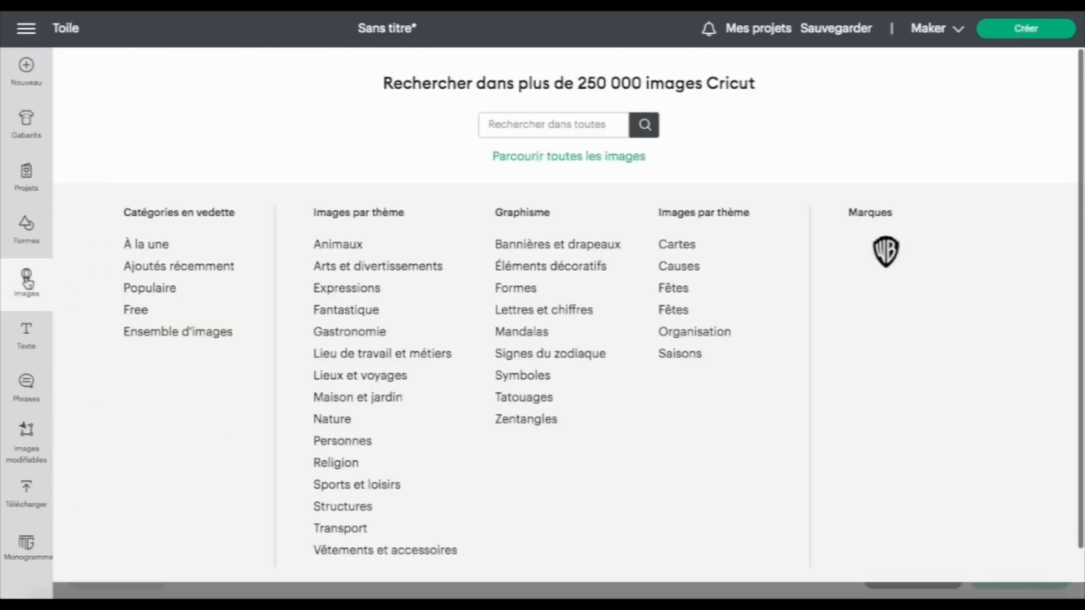
click(136, 310)
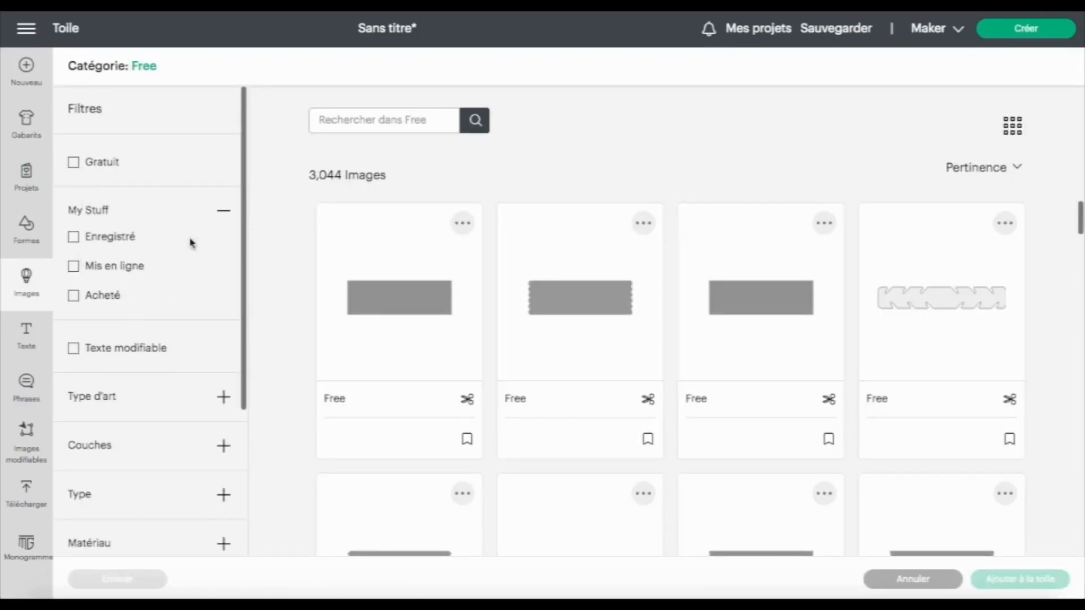
click(351, 123)
text(champagne)
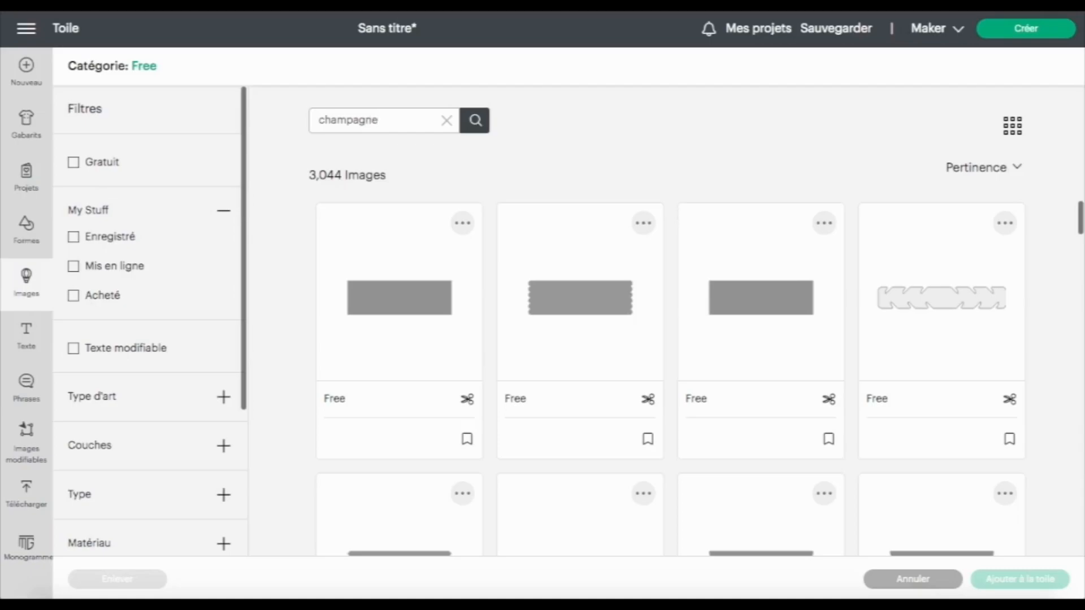
key(Return)
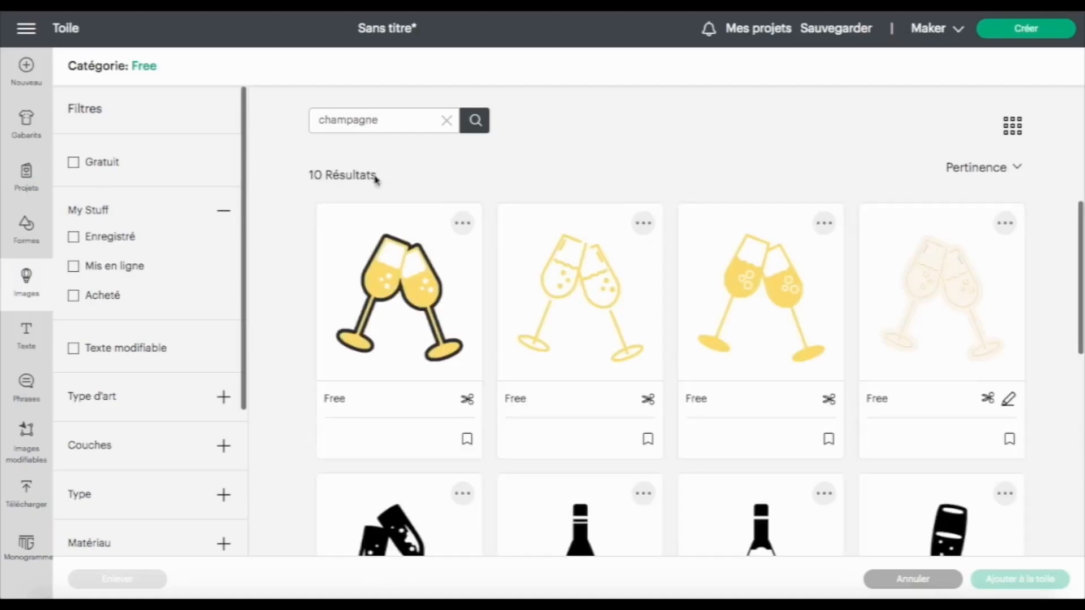
scroll(373, 472, down, 3)
click(368, 472)
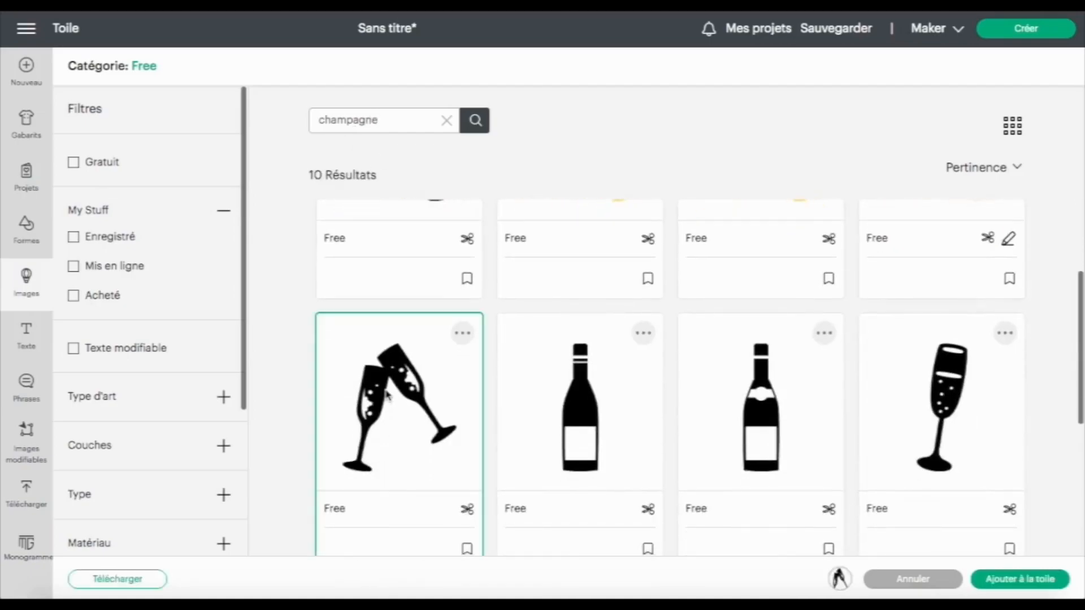
click(1057, 579)
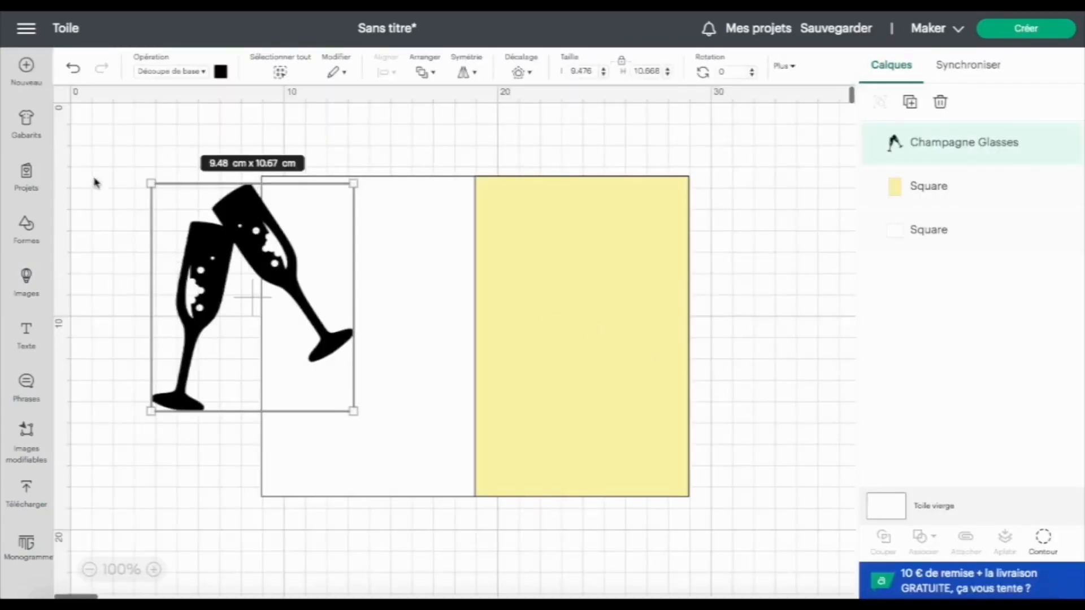
Step: Add a circle, place it over the yellow rectangle and scale it to about 8.2 cm in diameter
click(596, 270)
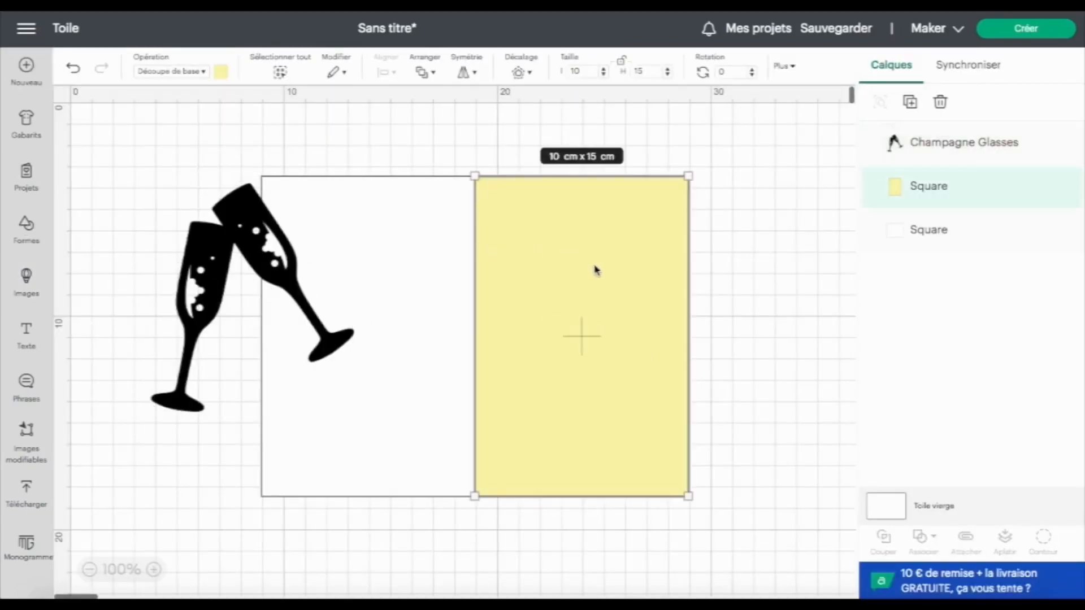
click(28, 224)
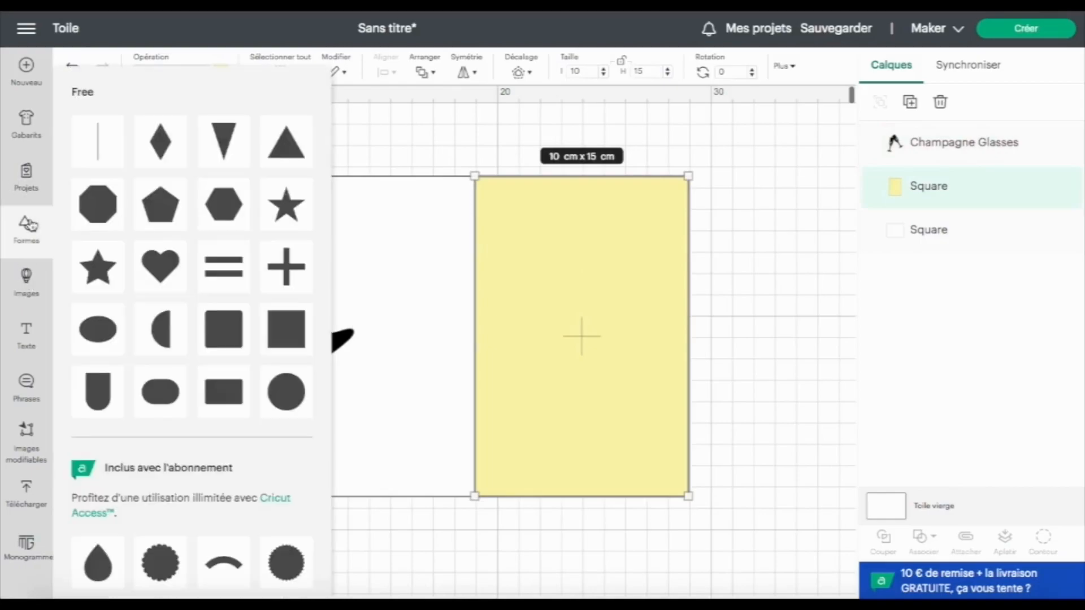
click(293, 392)
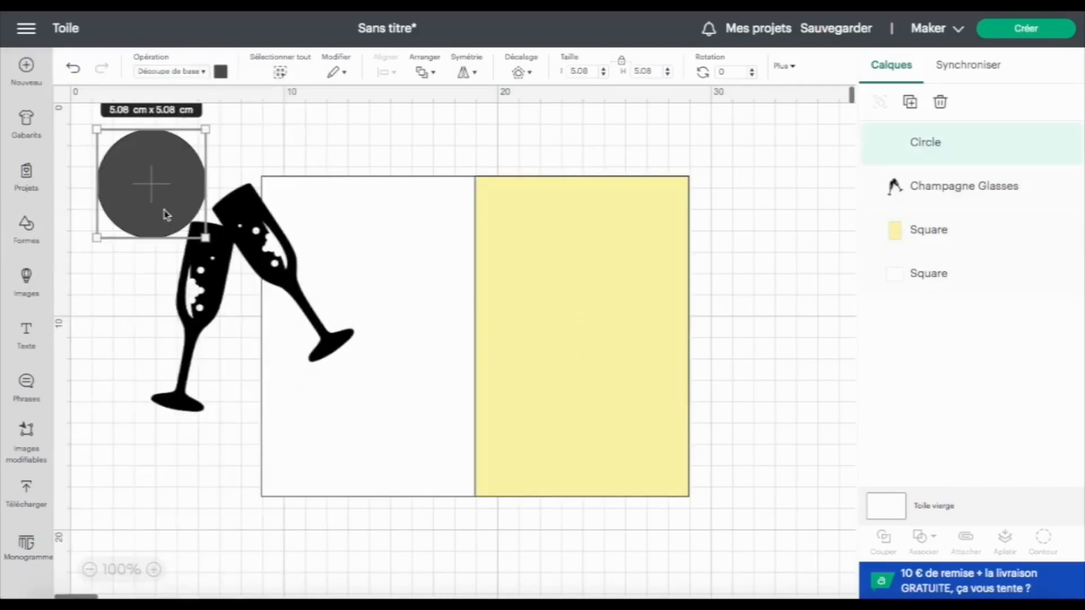
drag(189, 186, 598, 347)
drag(631, 284, 687, 228)
drag(508, 399, 495, 406)
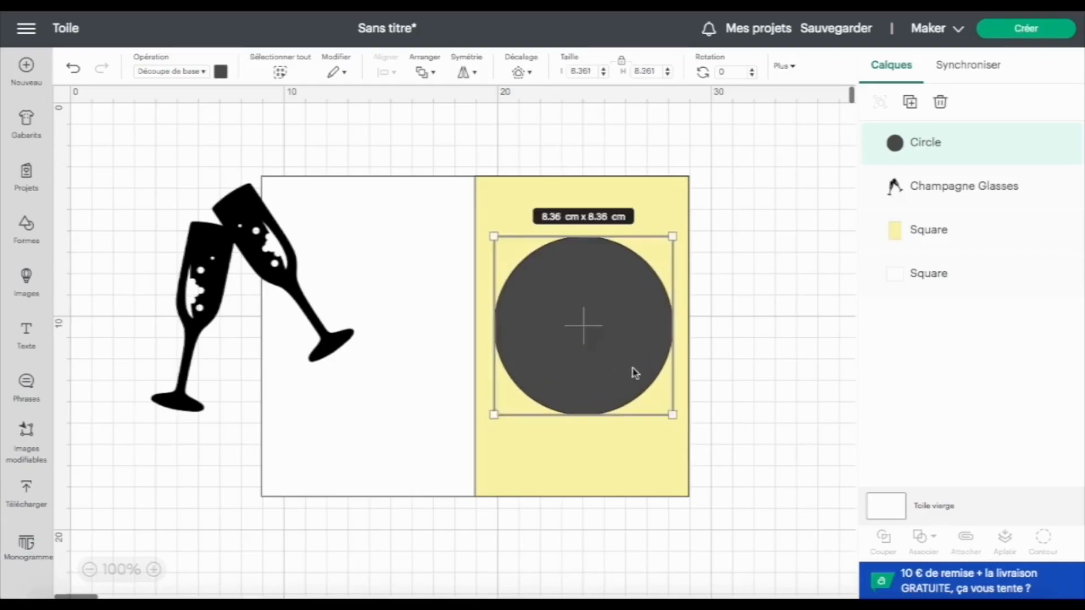
drag(639, 359, 643, 366)
drag(676, 424, 672, 421)
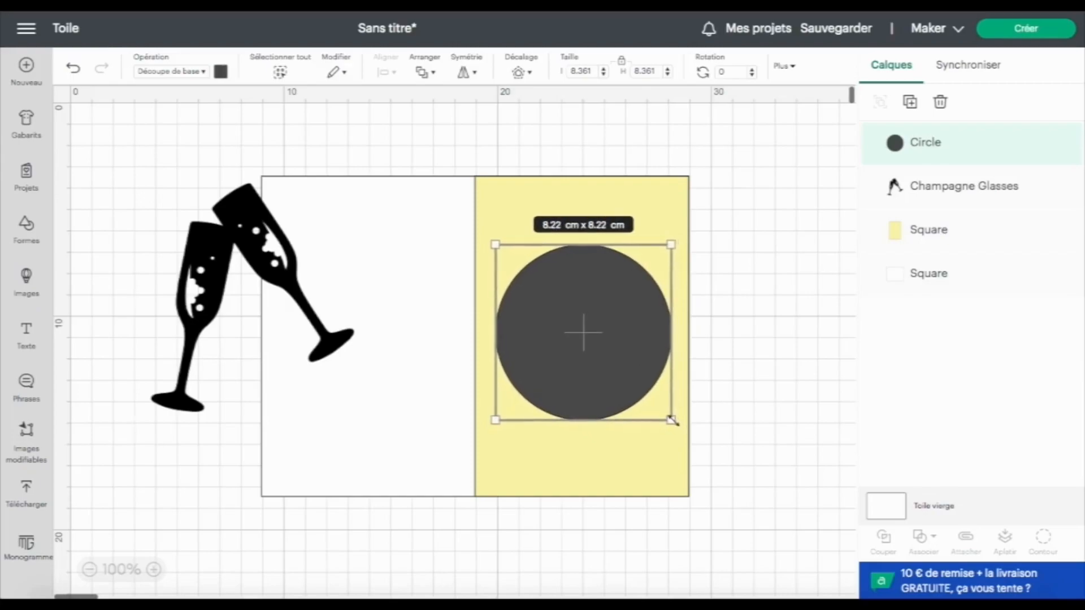
Step: Centre the circle both ways on the yellow rectangle
click(923, 229)
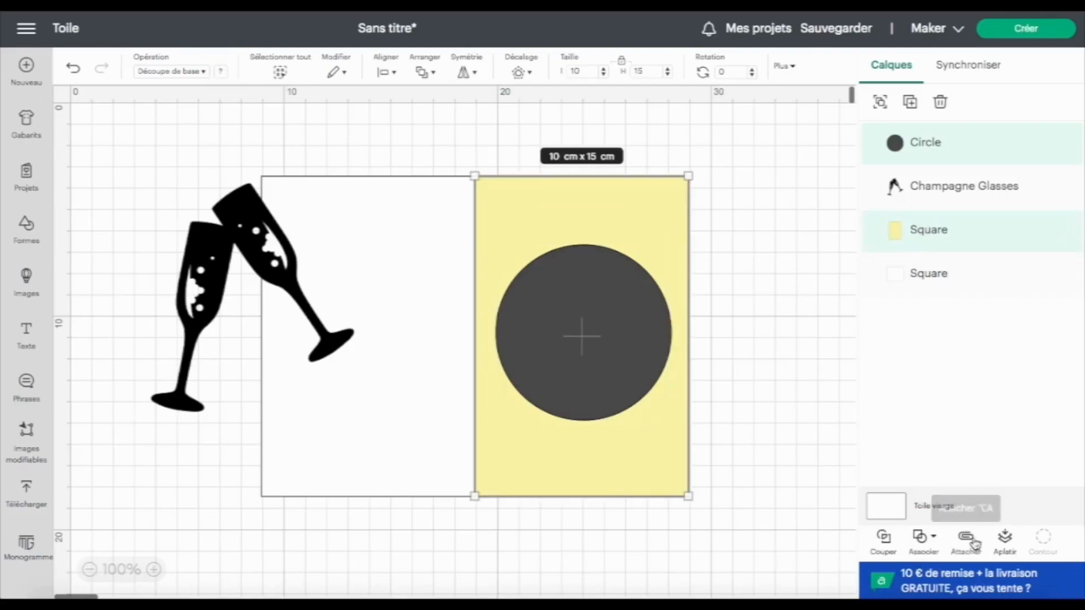
click(386, 71)
click(419, 235)
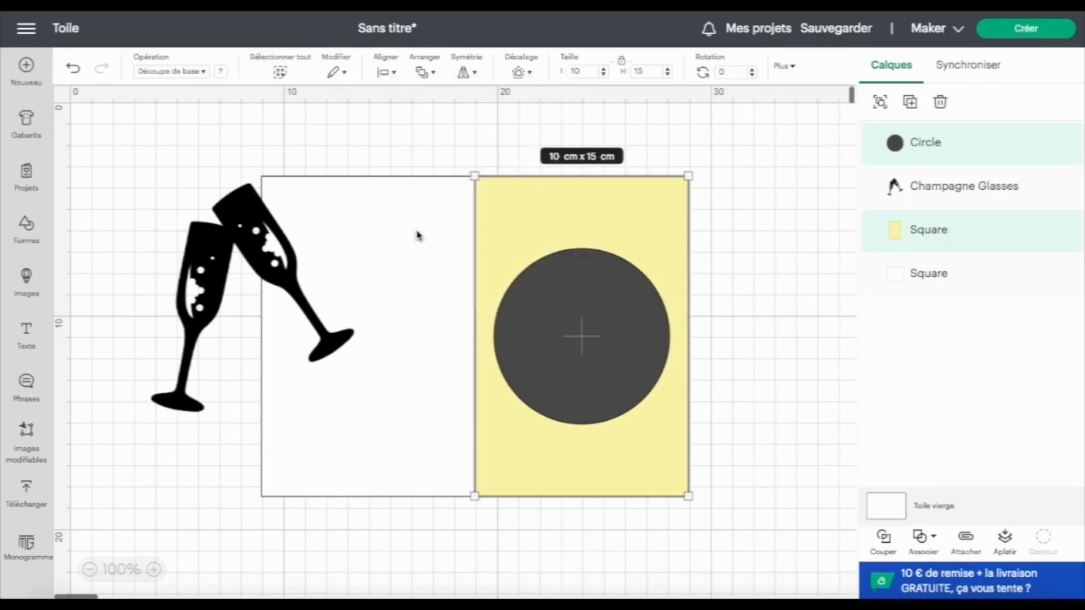
click(707, 376)
Step: Send the yellow rectangle behind the white rectangle
click(657, 240)
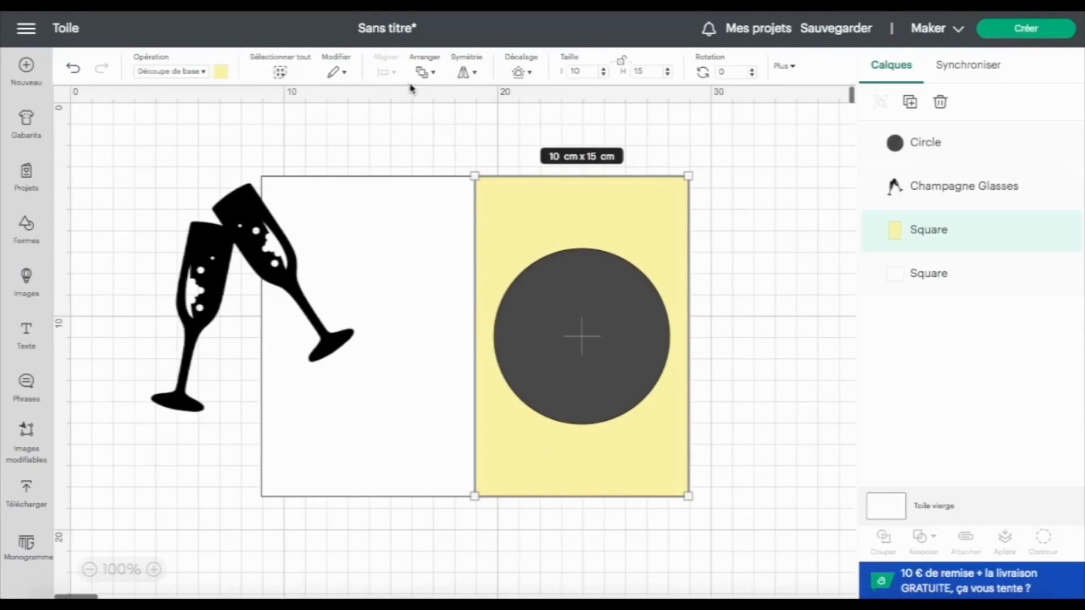
click(429, 77)
click(448, 156)
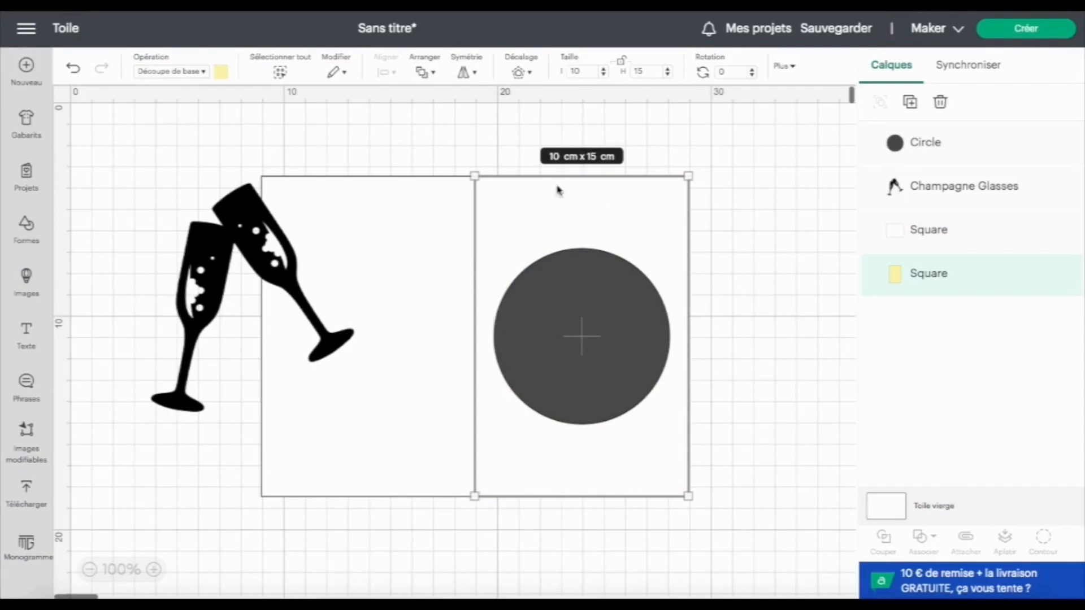
Step: Cut the circle out of the white rectangle with the Retirer (subtract) operation, leaving the yellow rectangle out of the selection
drag(511, 184, 678, 554)
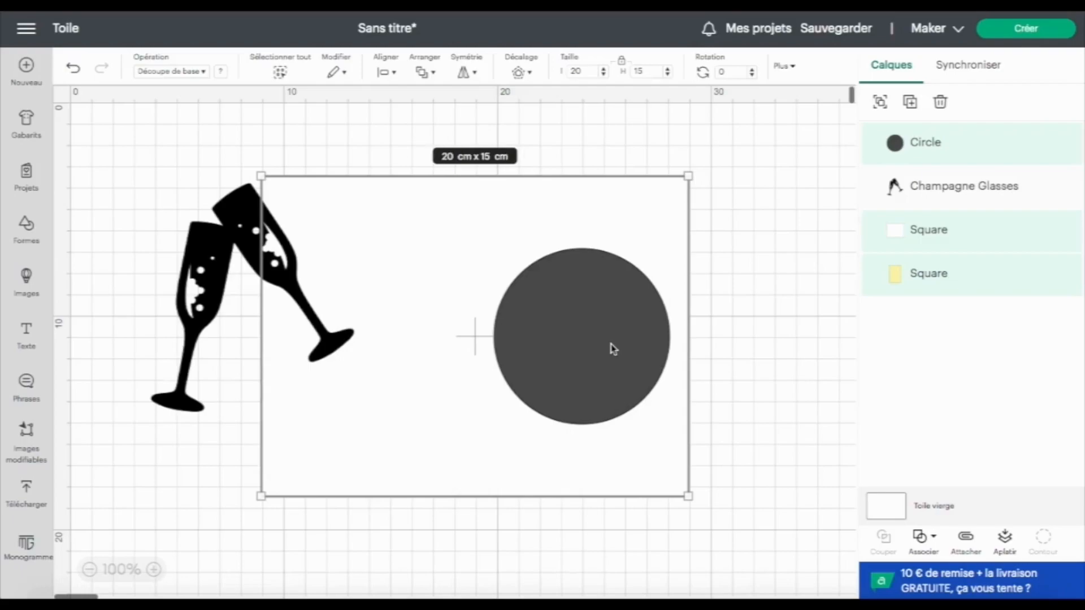
click(895, 148)
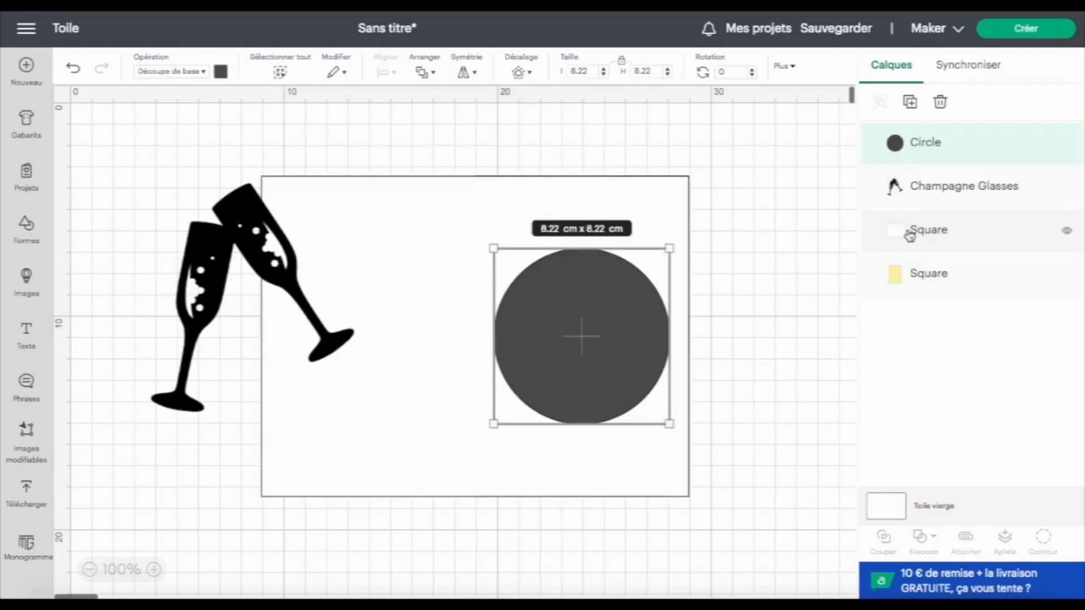
click(910, 236)
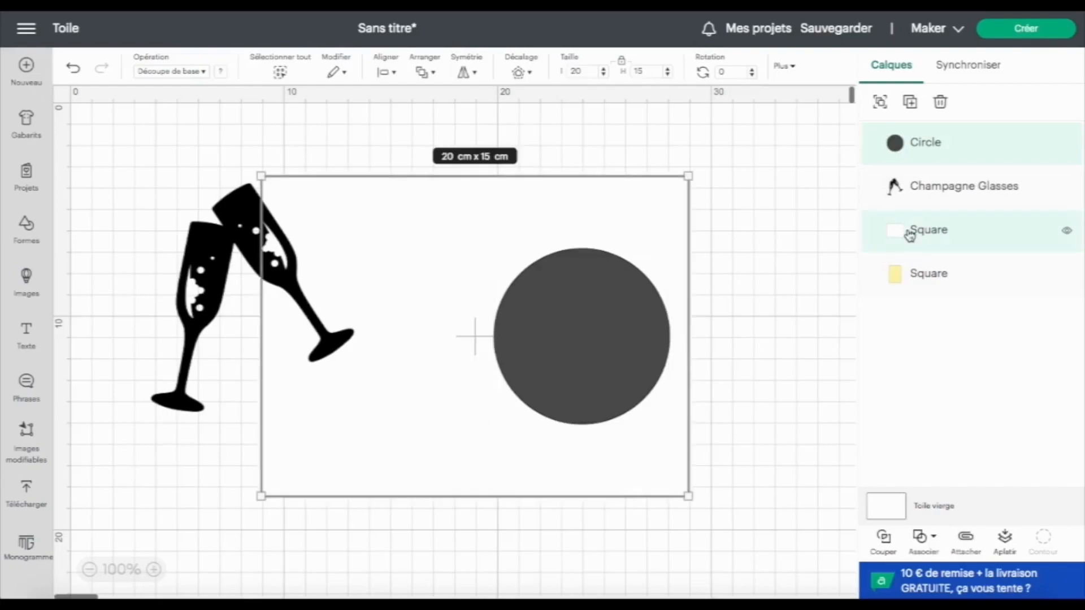
click(929, 540)
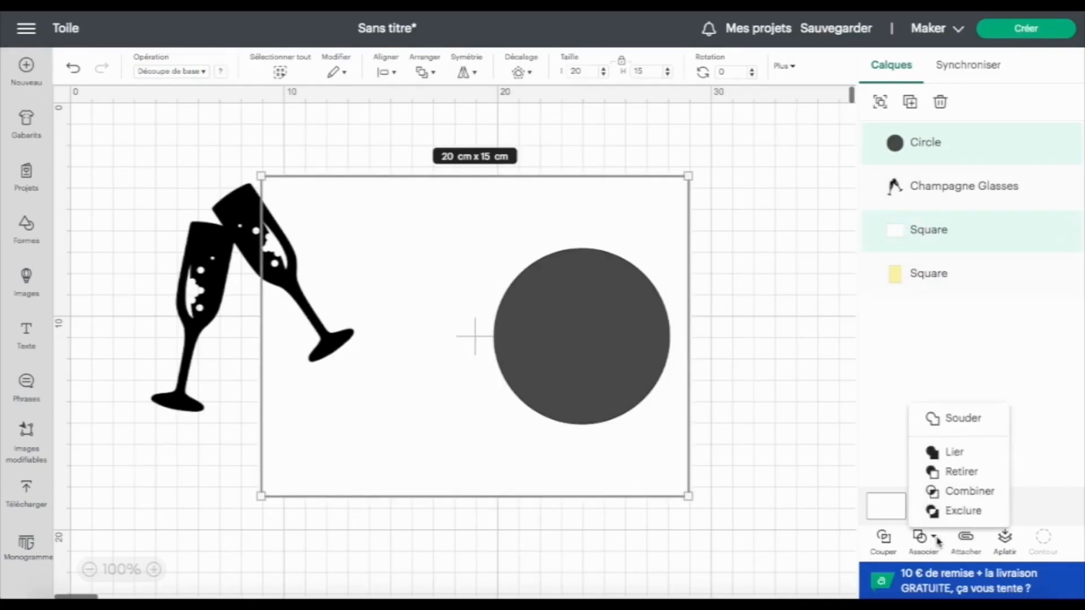
click(963, 472)
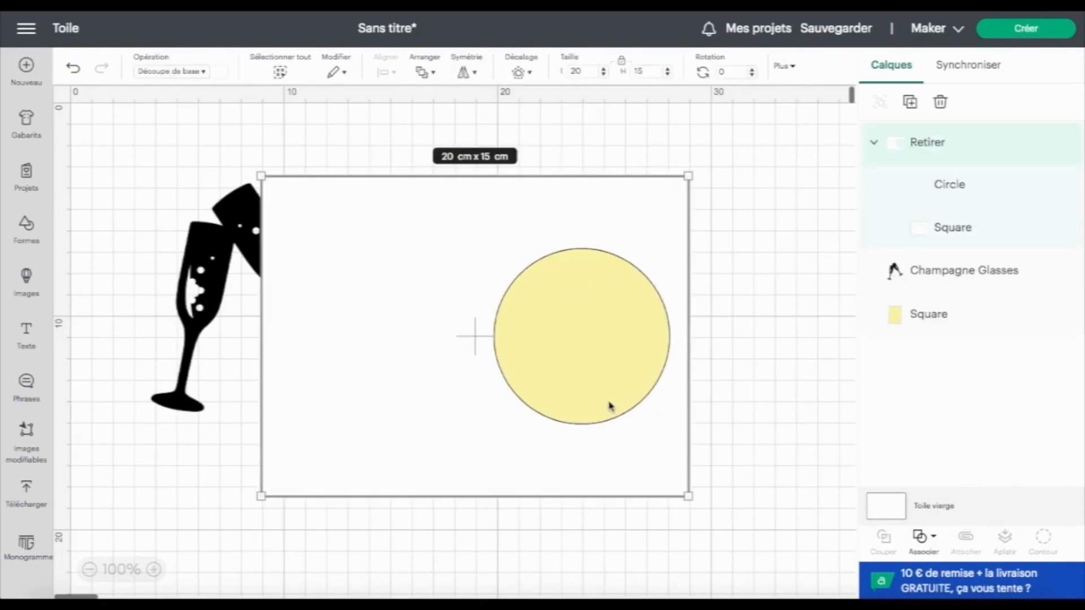
Step: Bring the champagne glasses in front of all other layers and place them over the circular window
click(198, 300)
click(434, 74)
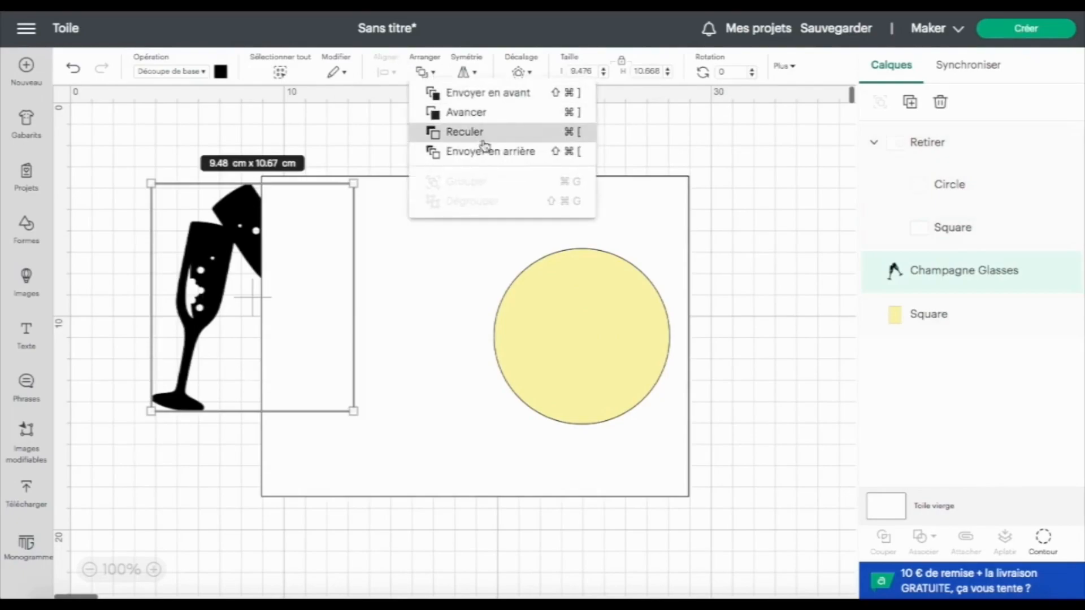
click(494, 95)
drag(205, 260, 562, 265)
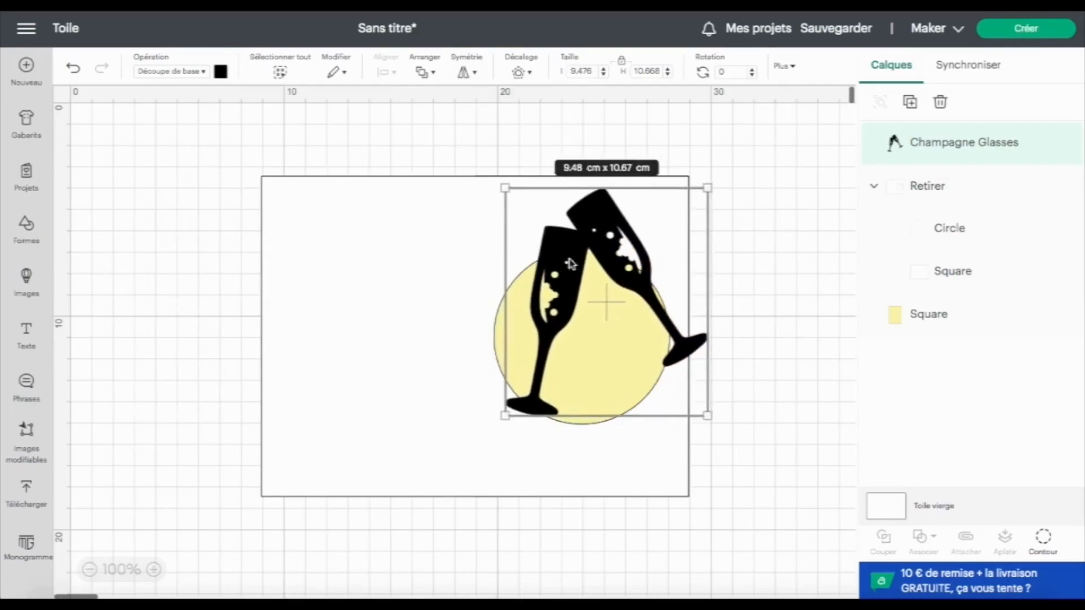
Step: Rotate the champagne glasses to about 15.5° and scale them to about 6.92 × 7.79 cm so their ends overlap the window's edge
drag(721, 182, 653, 266)
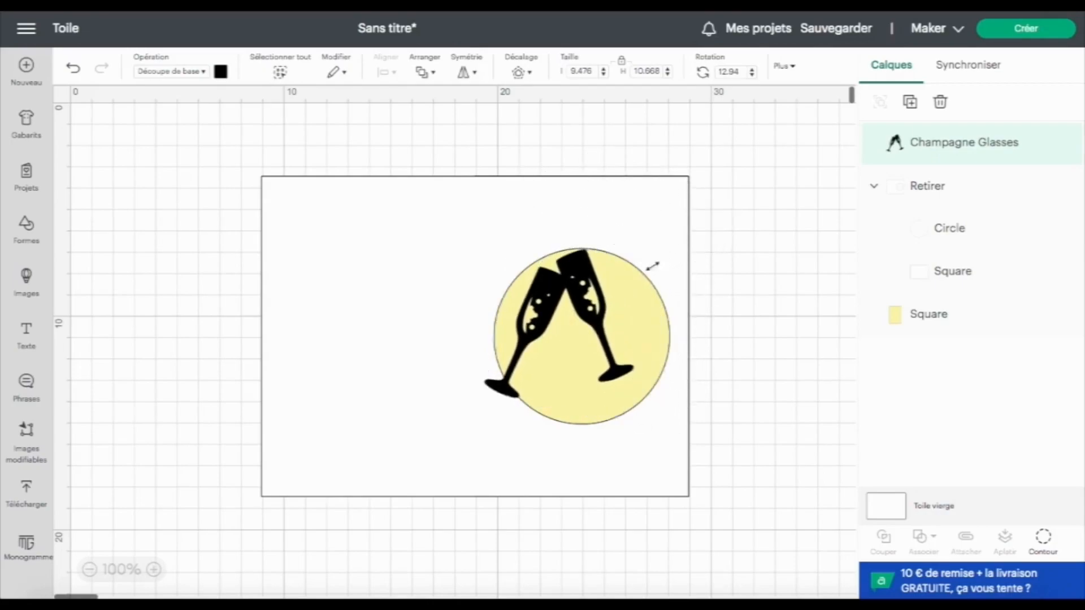
drag(585, 283, 602, 280)
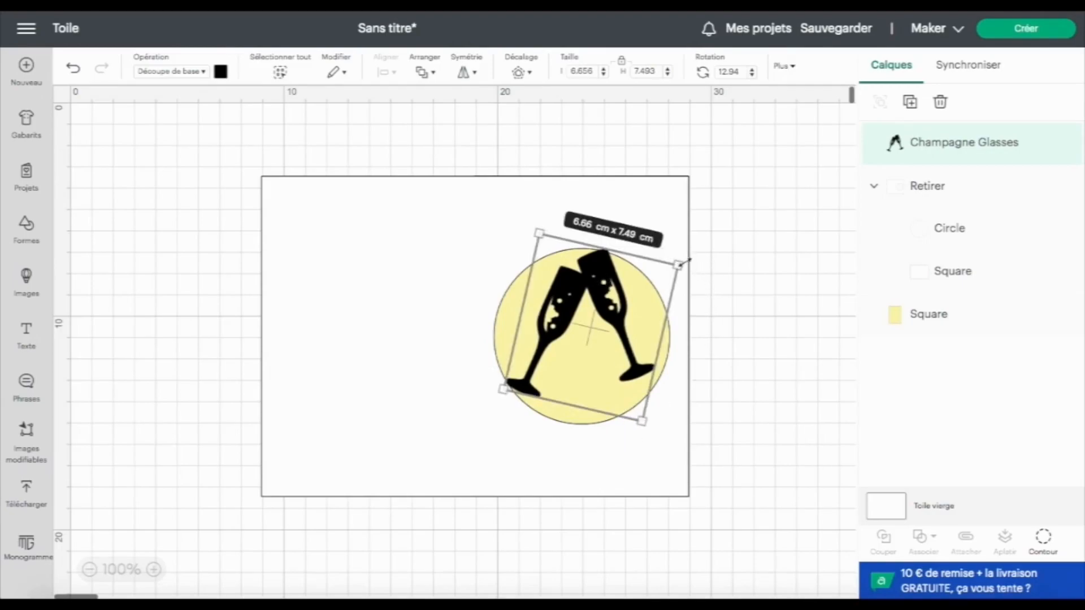
mouse_move(691, 269)
mouse_down()
mouse_move(694, 292)
mouse_move(693, 274)
mouse_up()
drag(637, 422, 644, 429)
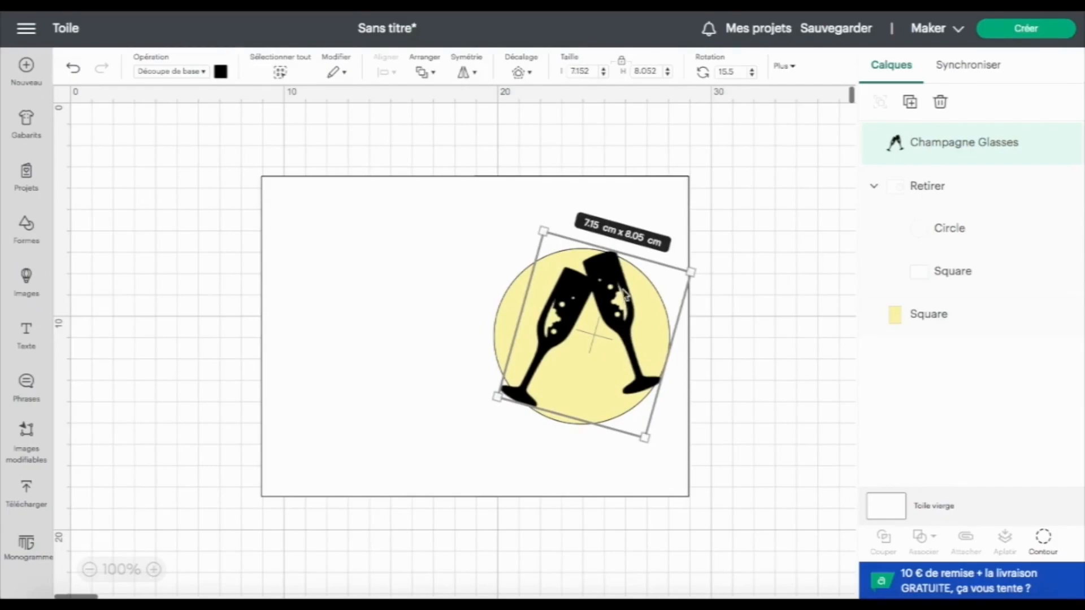
drag(605, 270, 609, 269)
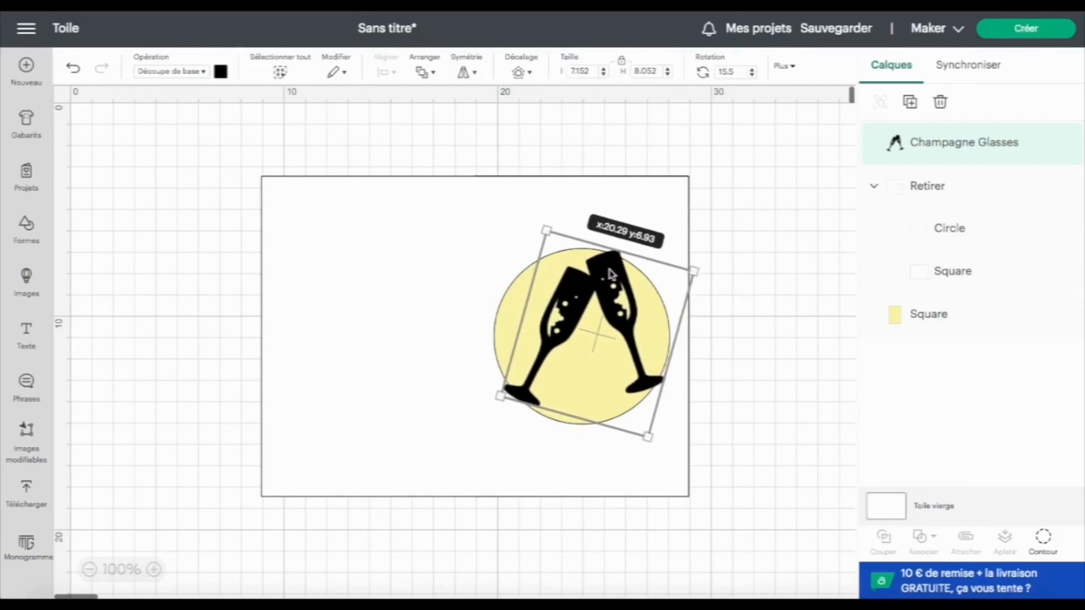
drag(698, 264, 694, 267)
drag(491, 399, 500, 395)
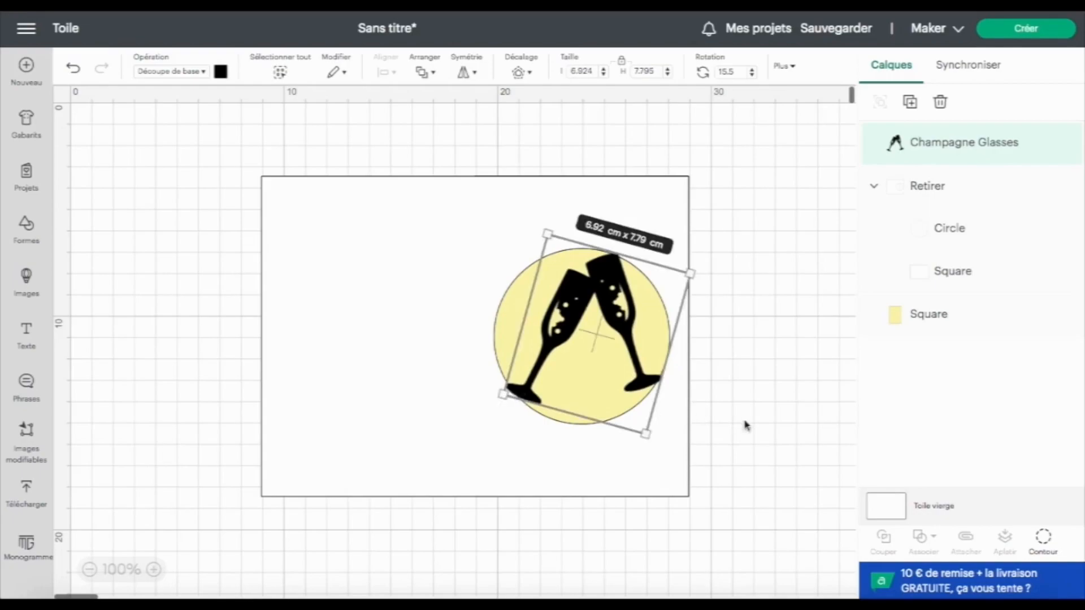
click(789, 415)
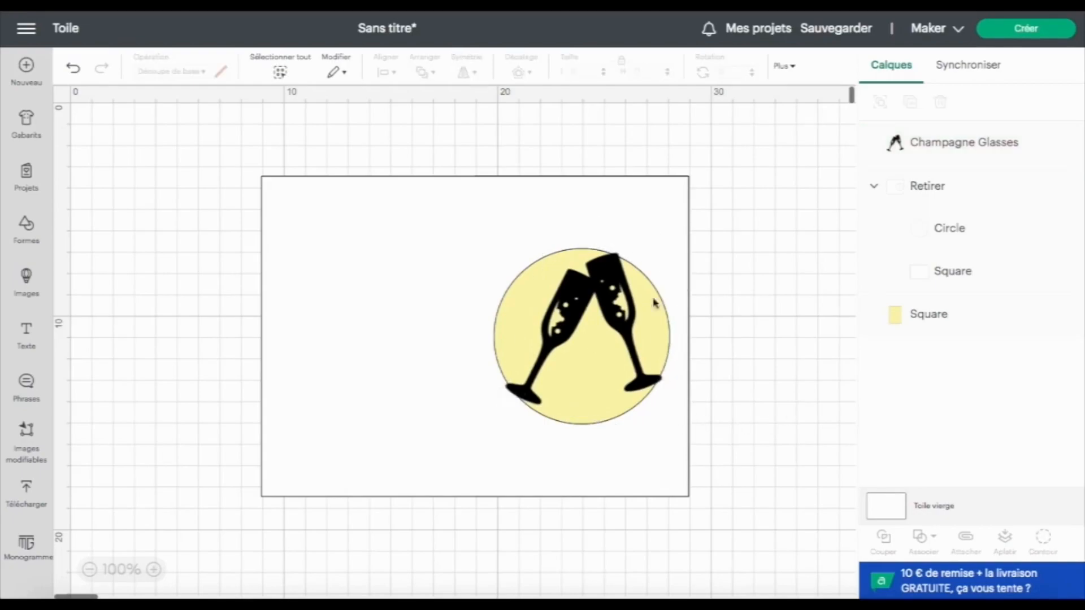
Step: Merge the champagne glasses with the white windowed card using the Lier (unite) operation
click(923, 146)
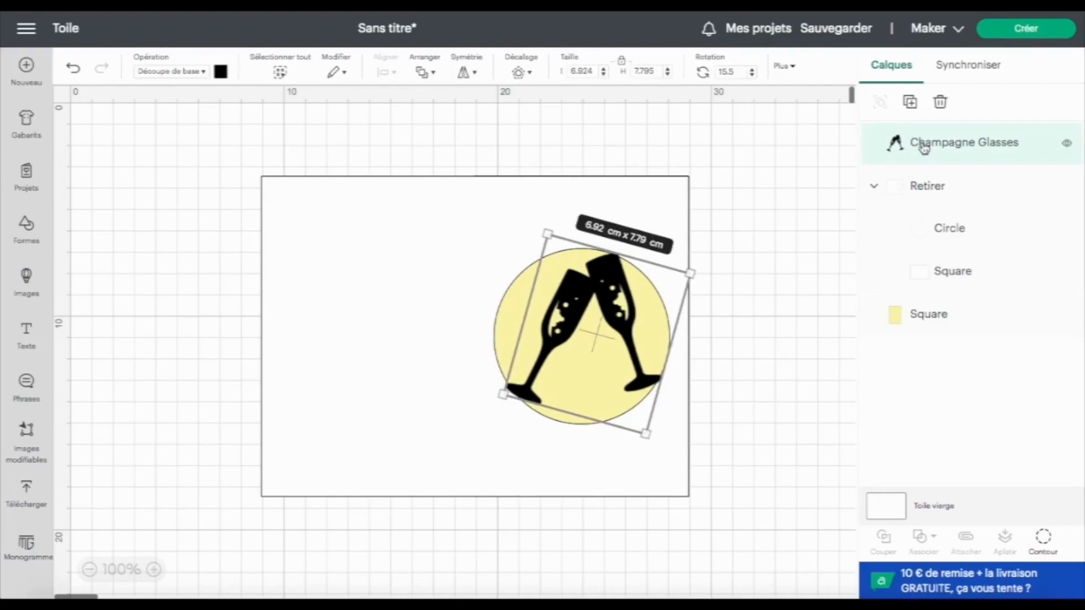
shift+click(942, 188)
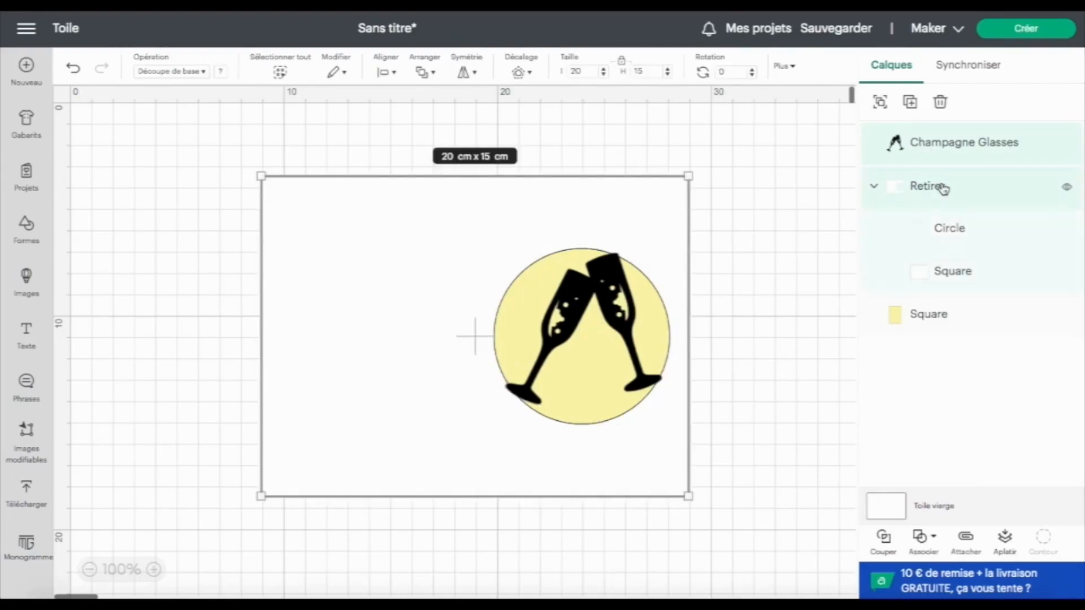
click(934, 537)
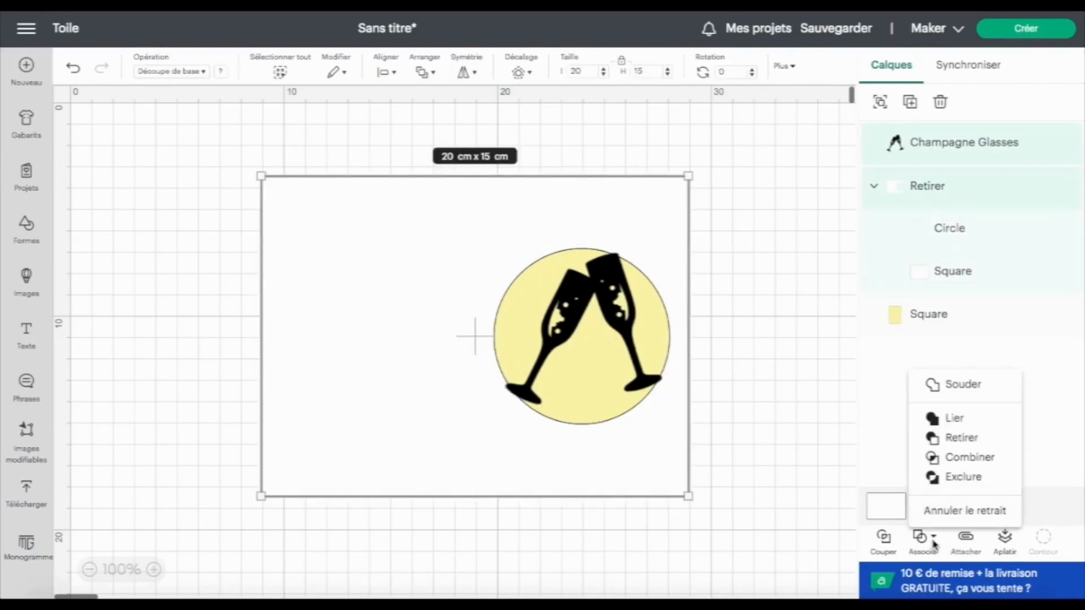
click(972, 421)
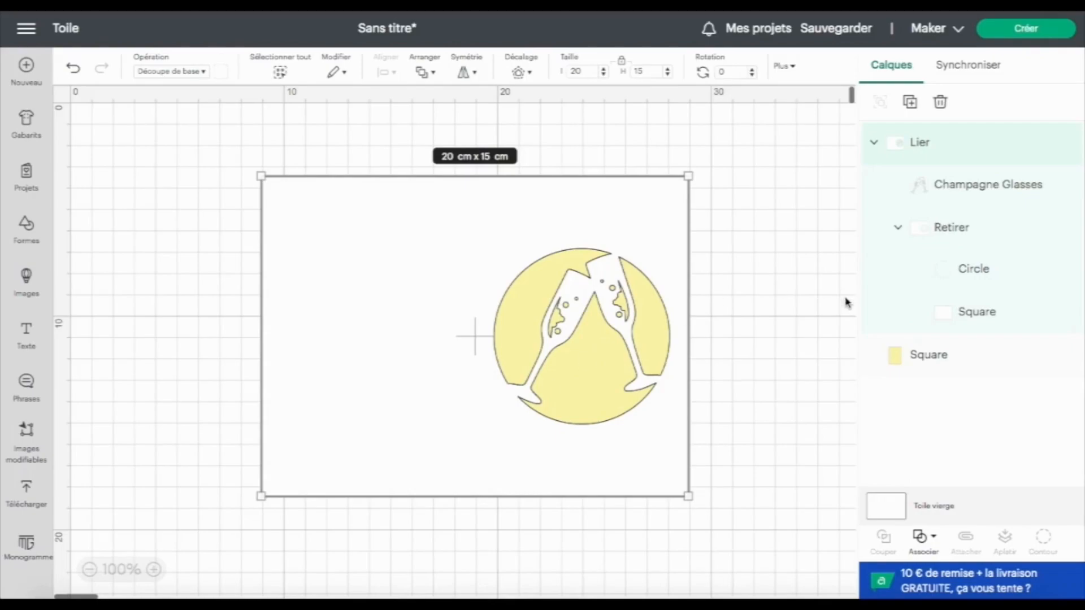
Step: Add a text object in the Écriture style and place it above the circular window
click(27, 339)
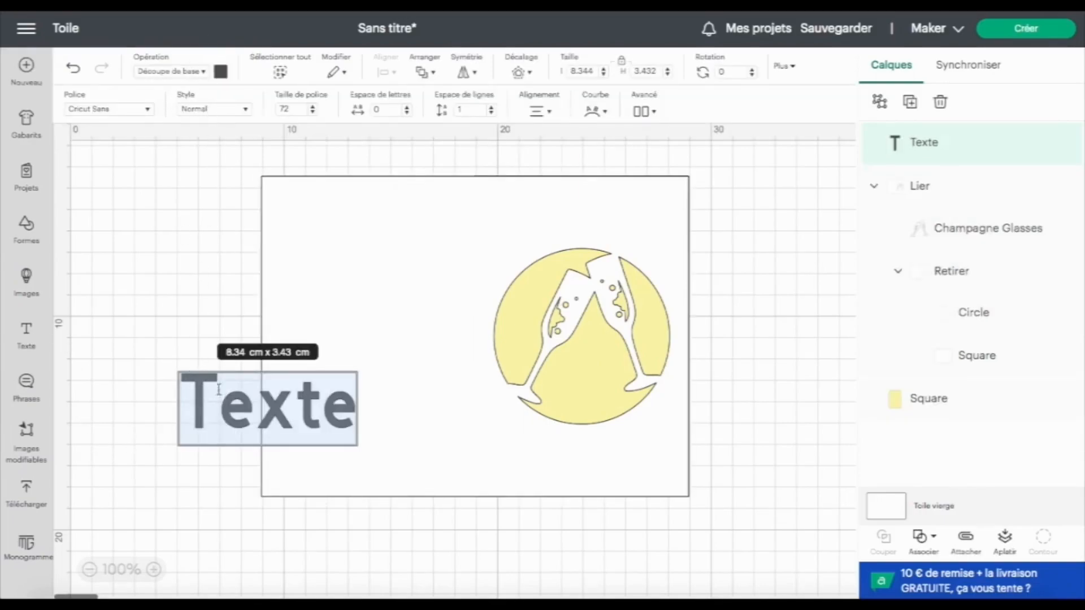
click(221, 110)
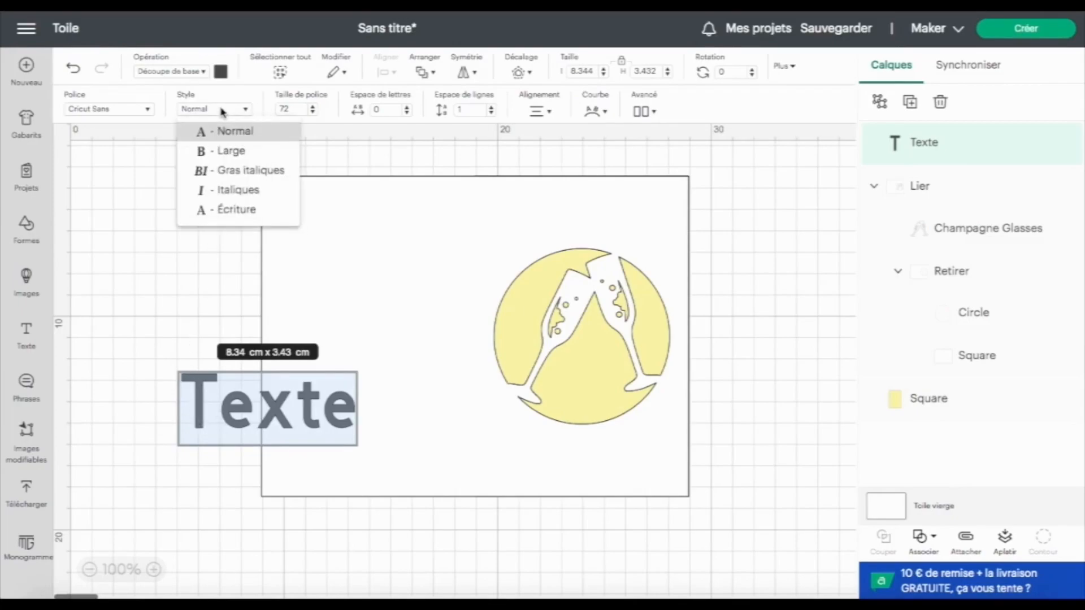
click(236, 208)
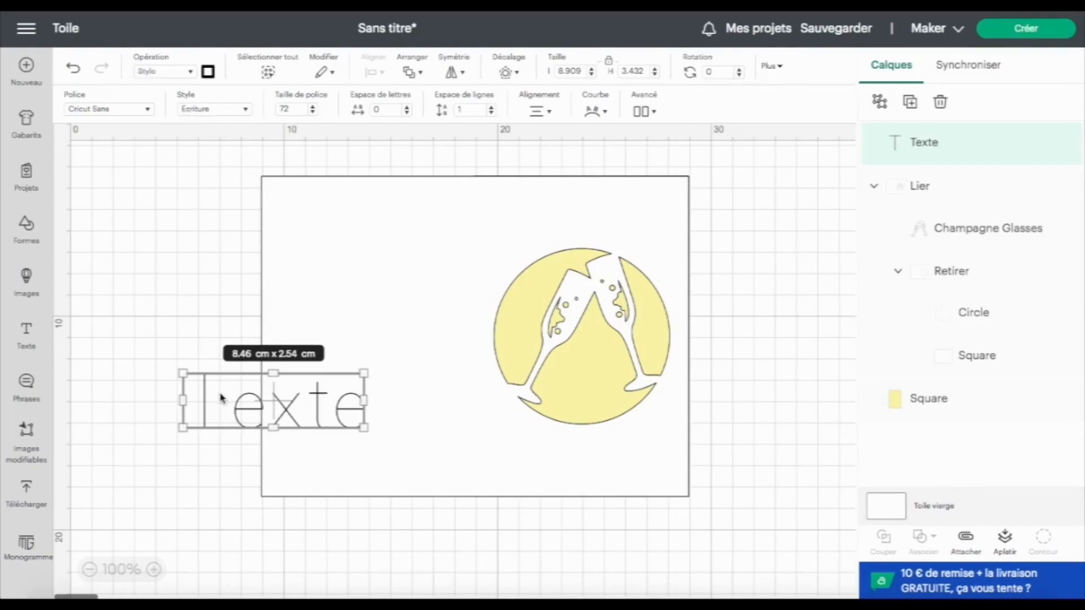
drag(205, 421, 509, 231)
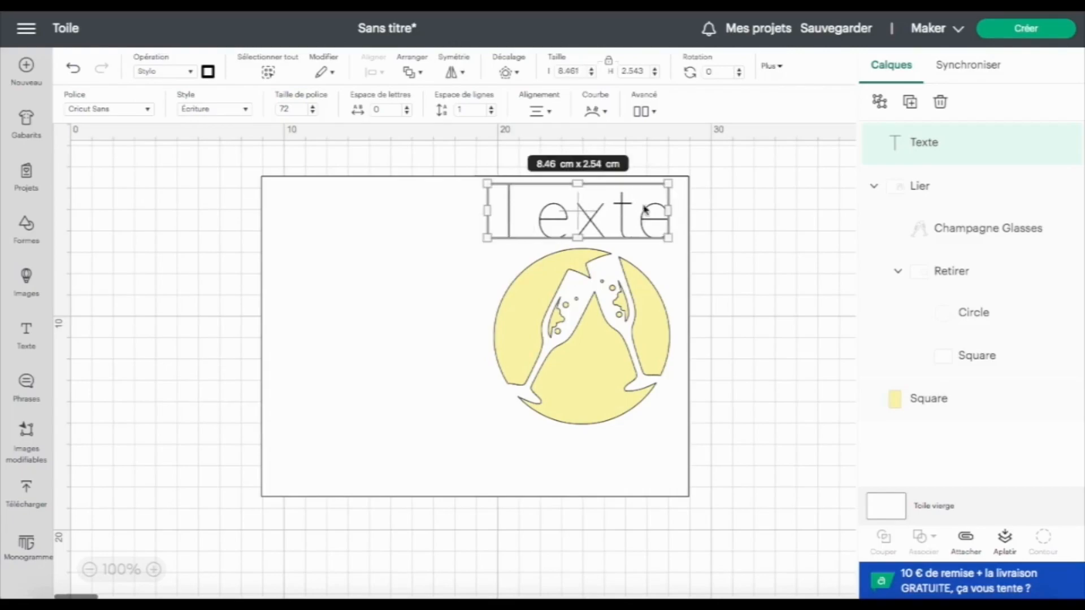
Step: Replace the placeholder text with "Bonne annee"
double_click(626, 221)
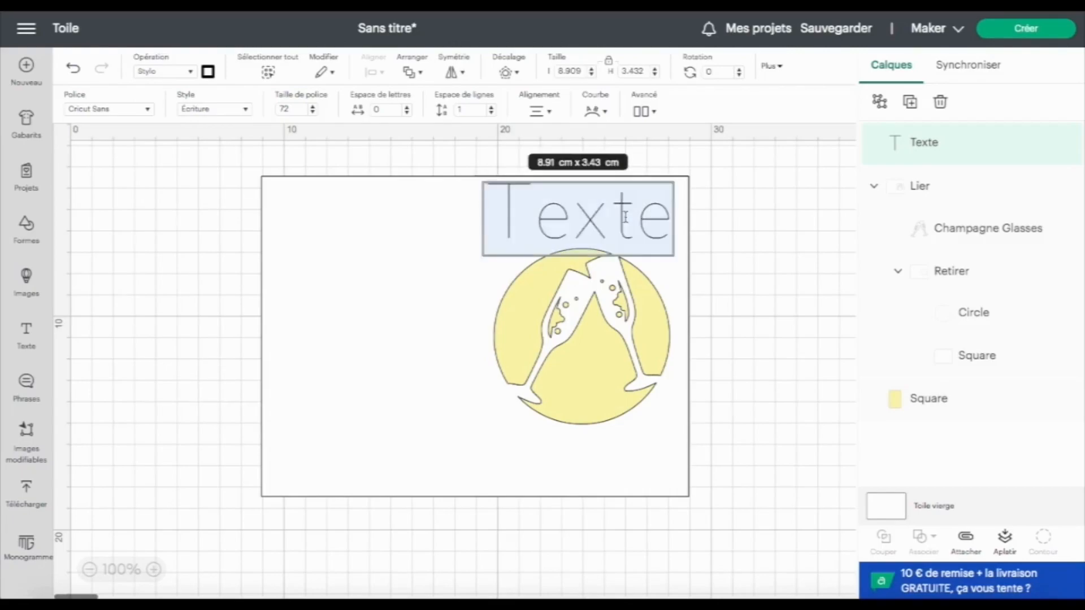
text(Bonn)
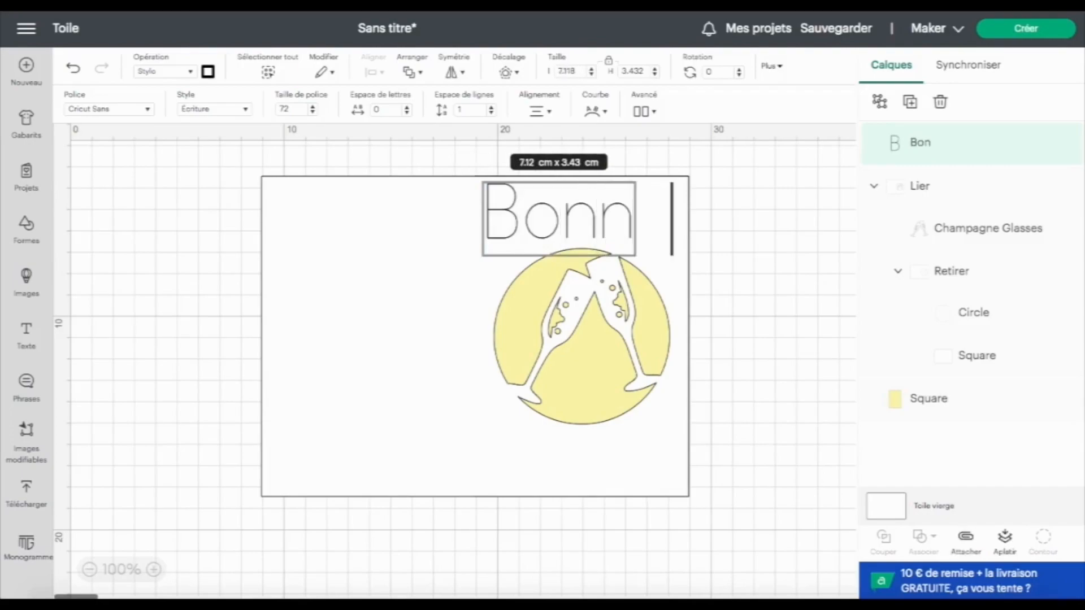
text(e annee)
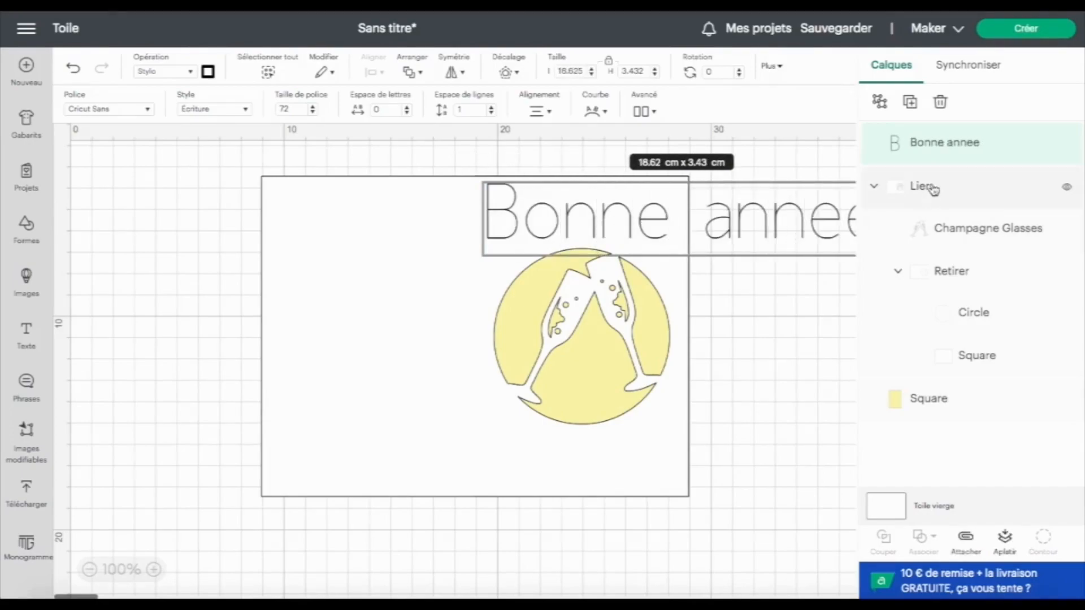
click(944, 151)
Step: Scale the "Bonne annee" text to about 8.84 × 1.23 cm and position it between the card's upper edge and the window
scroll(605, 288, right, 5)
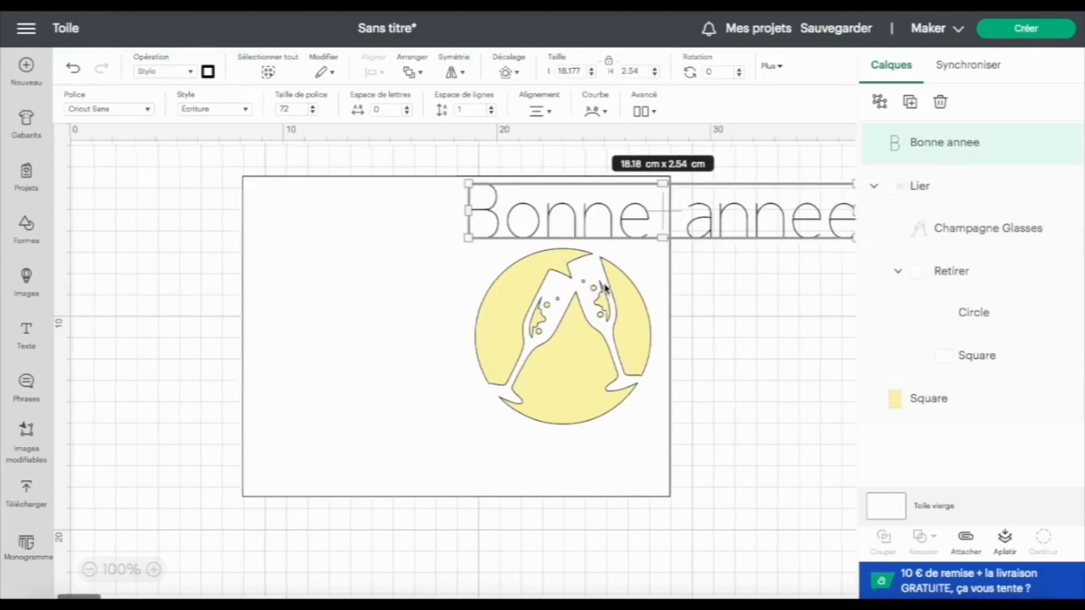
drag(640, 185, 418, 213)
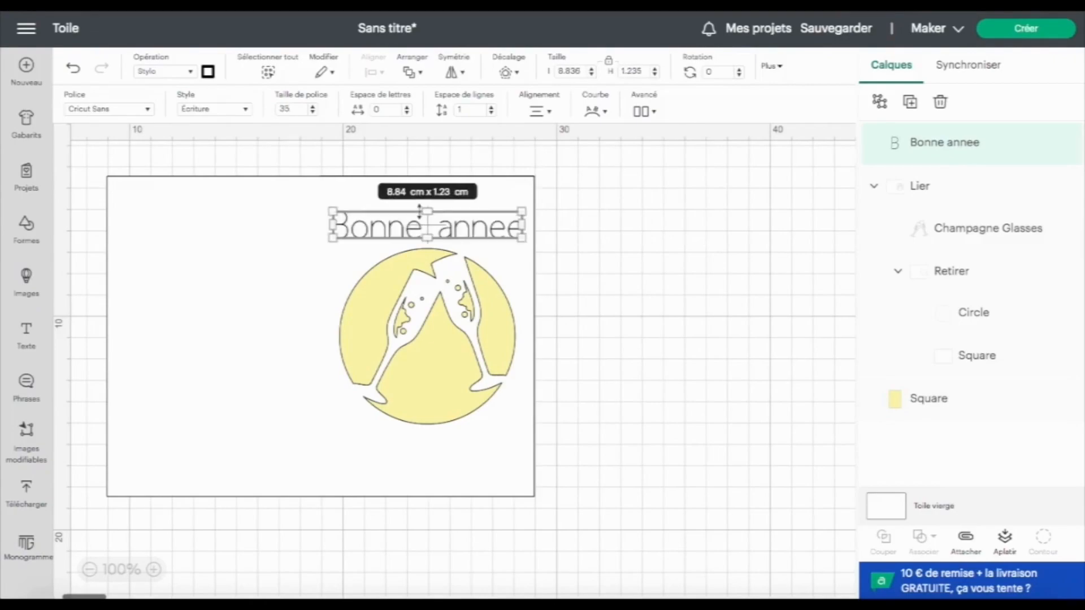
drag(481, 236, 485, 224)
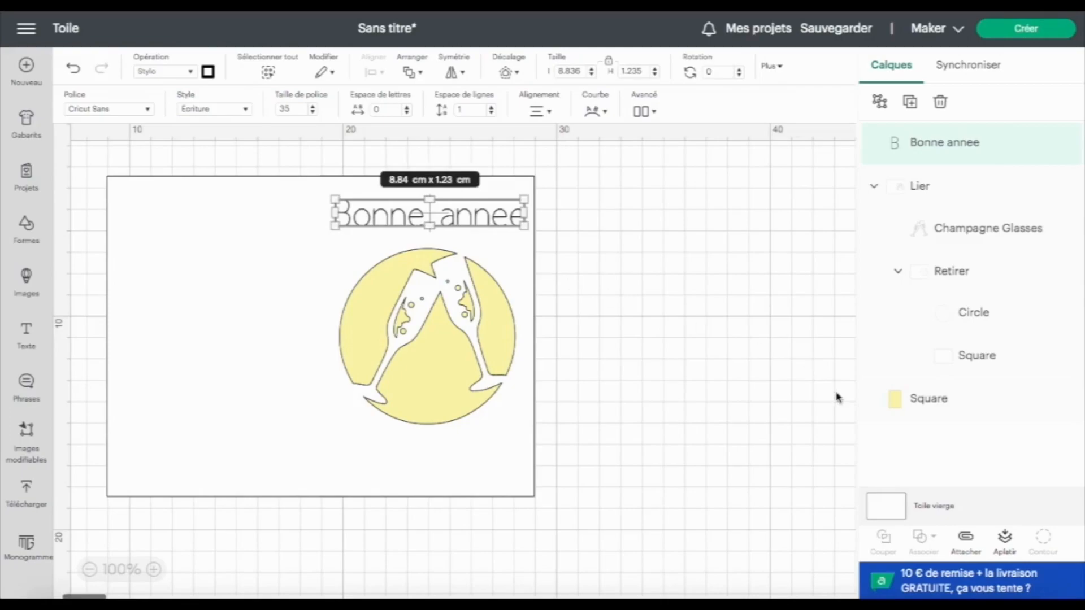
Step: Centre the "Bonne annee" text horizontally on the yellow rectangle
click(937, 414)
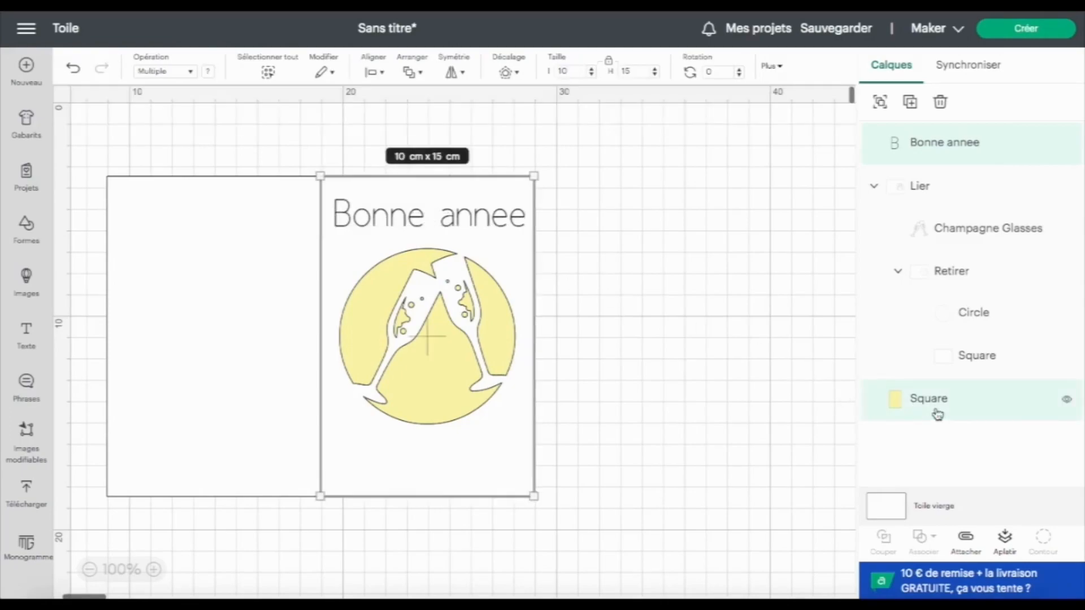
click(383, 76)
click(438, 133)
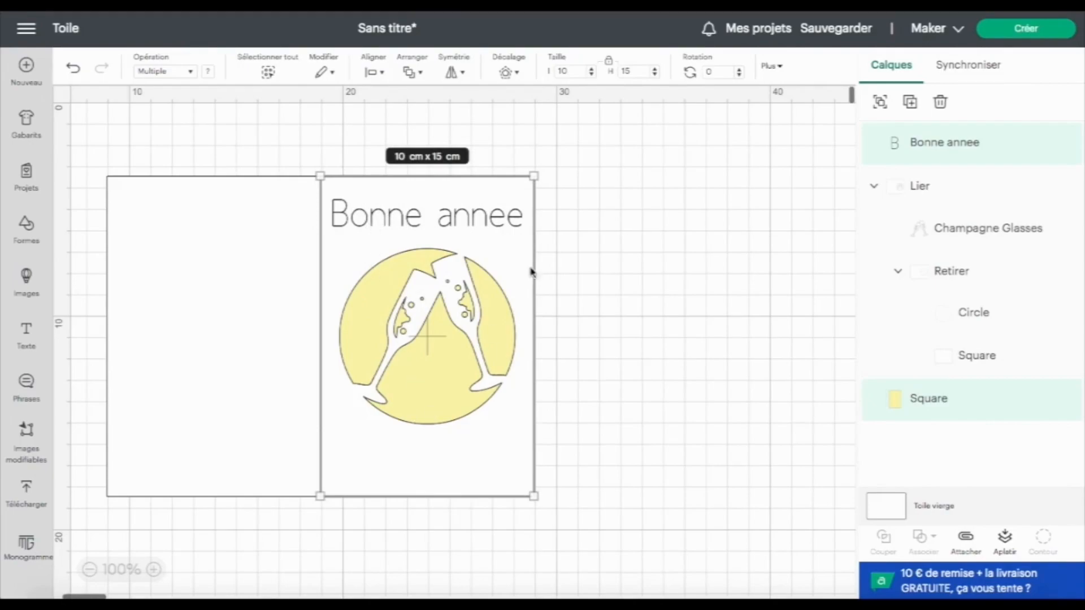
Step: Duplicate the "Bonne annee" text, place the copy below the circular window and change its wording to "2023"
click(953, 142)
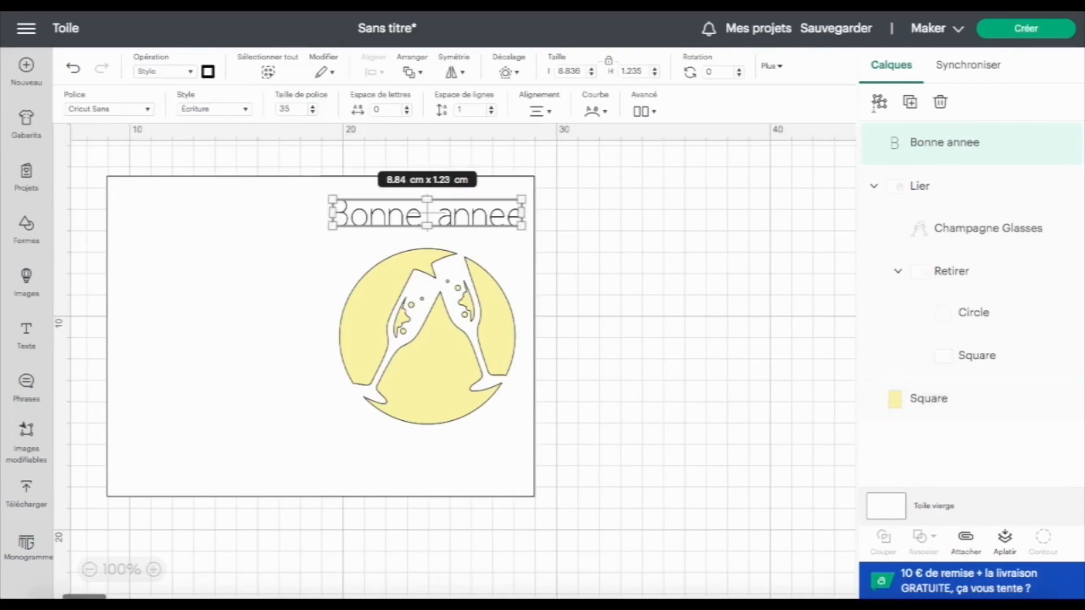
click(910, 102)
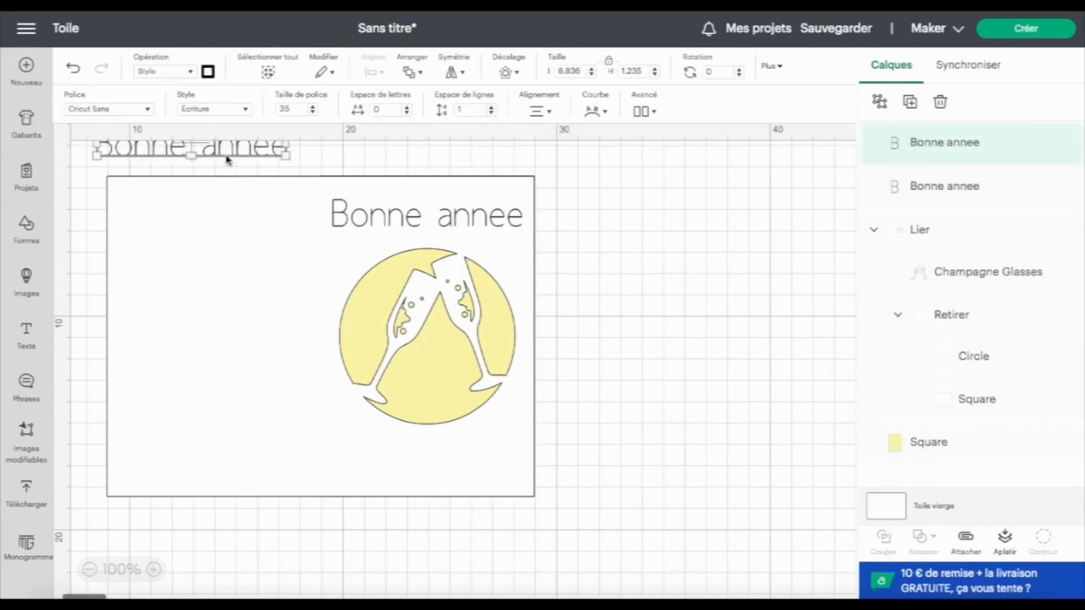
drag(226, 153, 463, 465)
double_click(457, 460)
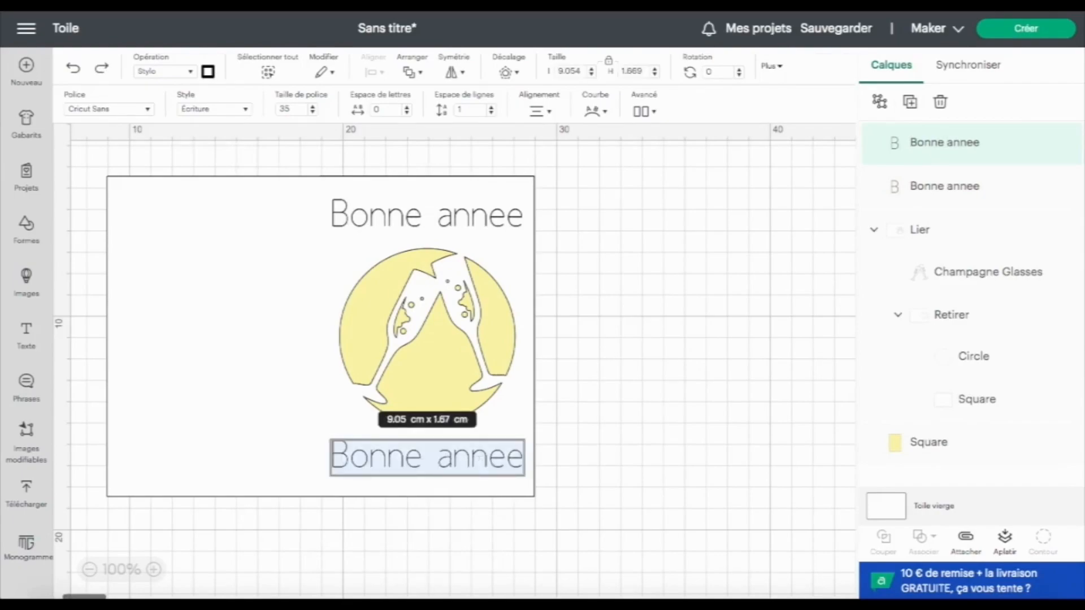
text(2023)
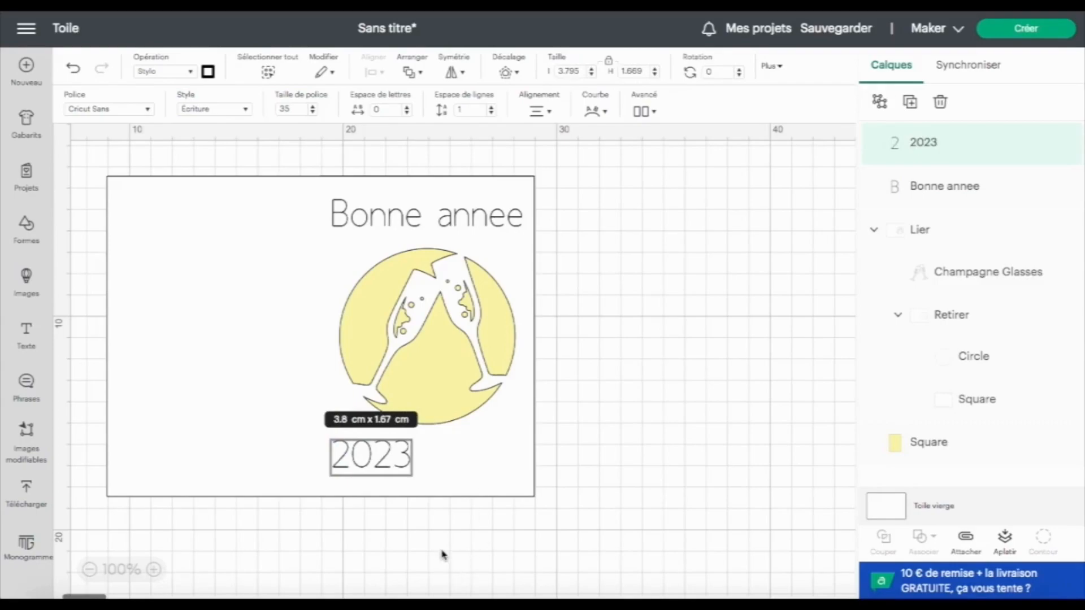
Step: Scale the "2023" text to about 5.83 × 2.01 cm and position it beneath the circular window
click(929, 141)
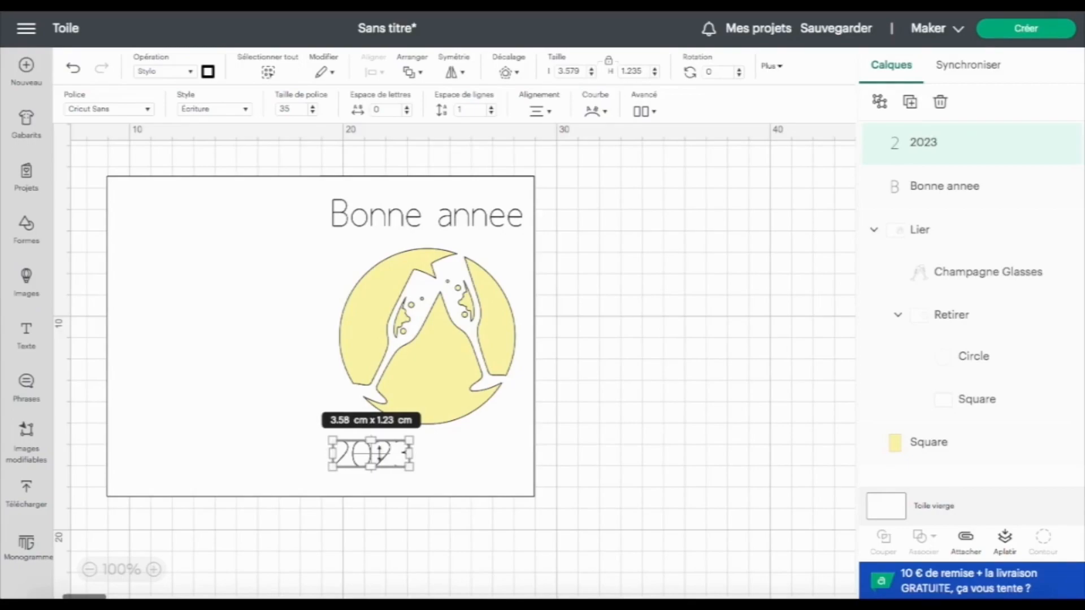
drag(409, 464, 441, 472)
click(439, 478)
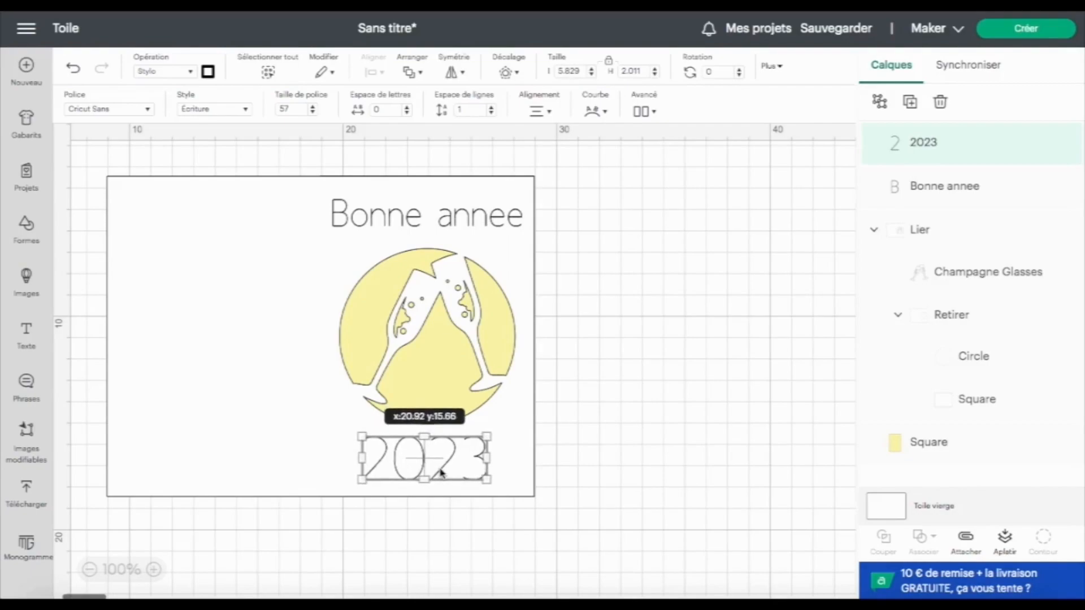
click(575, 457)
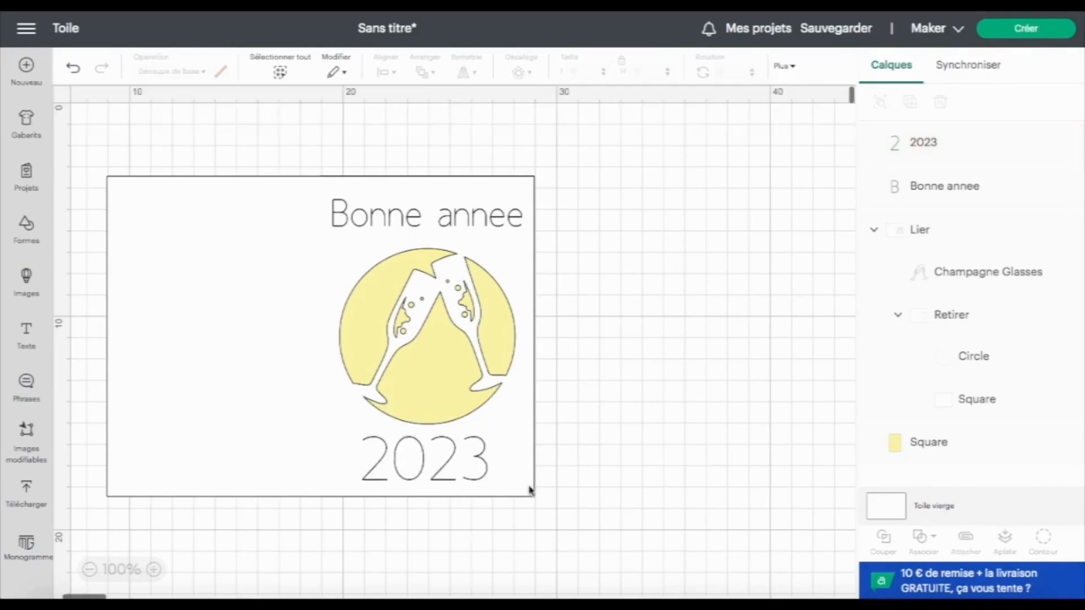
Step: Centre the "2023" text horizontally on the yellow rectangle
click(449, 468)
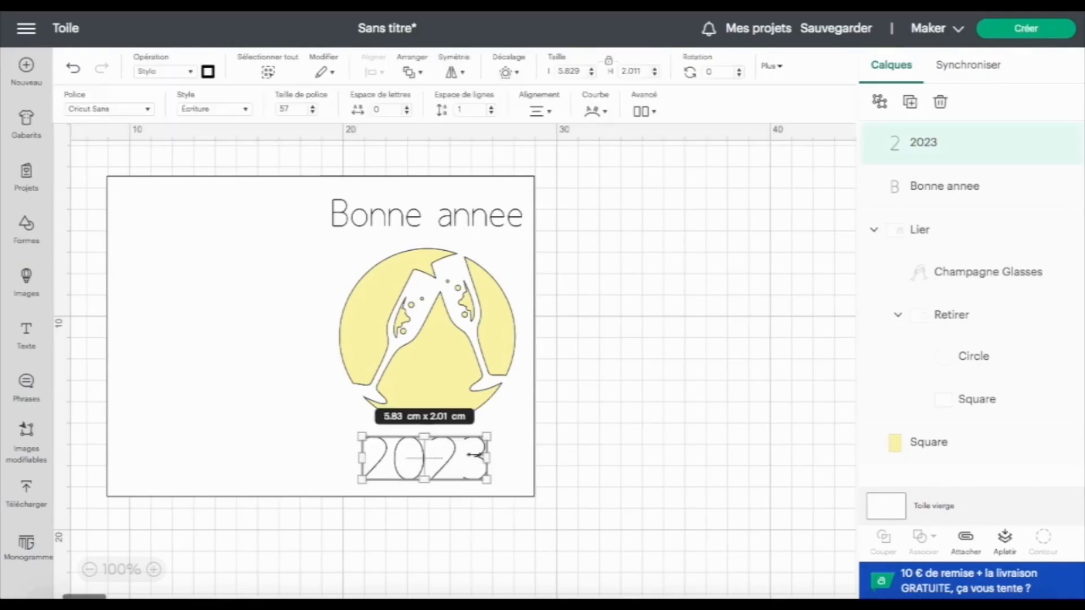
shift+click(924, 449)
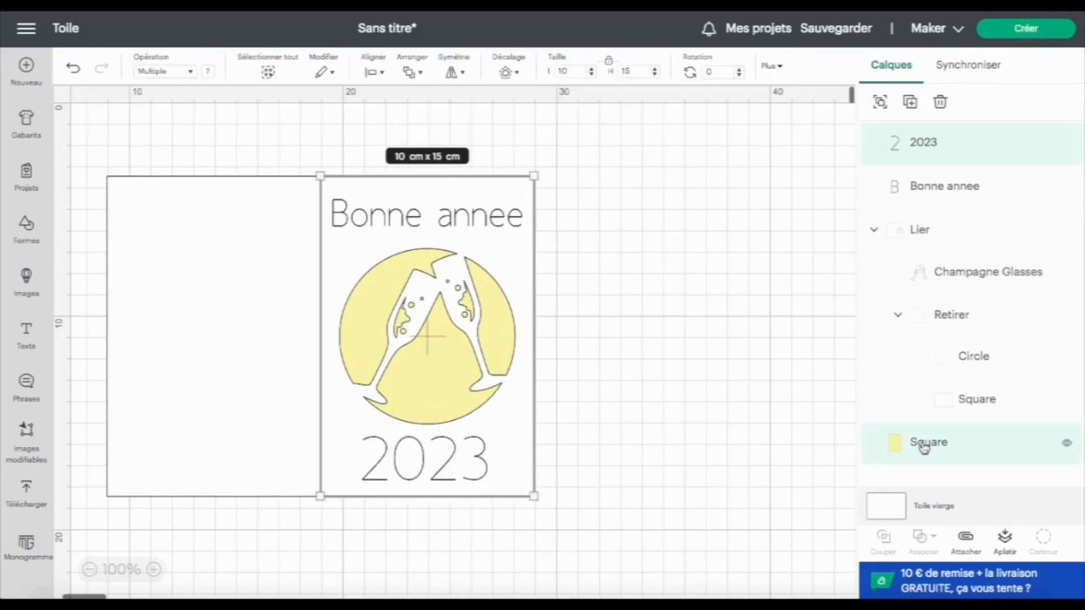
click(377, 72)
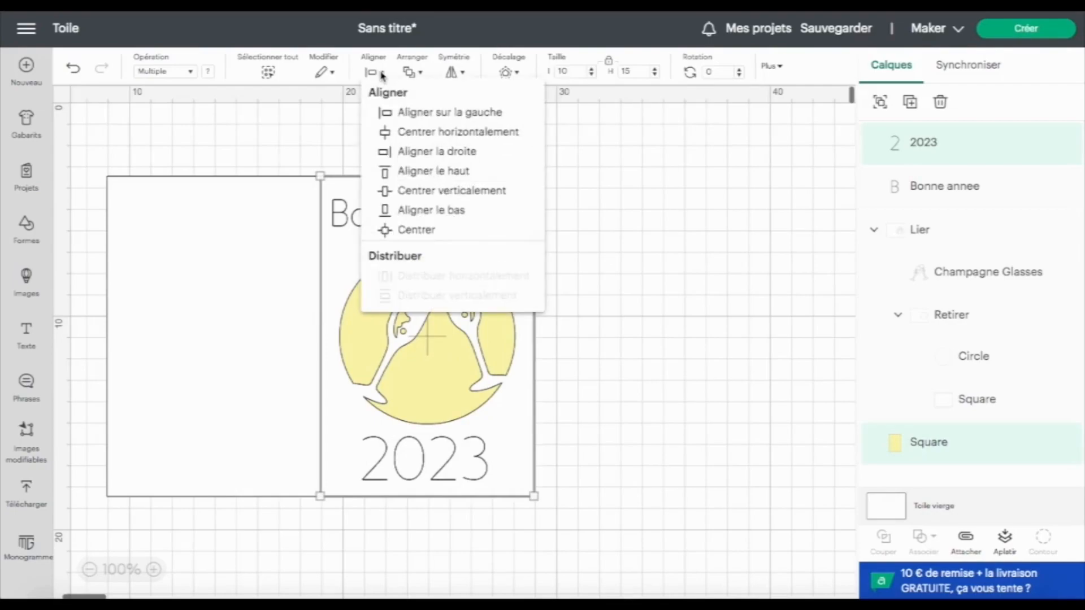
click(497, 133)
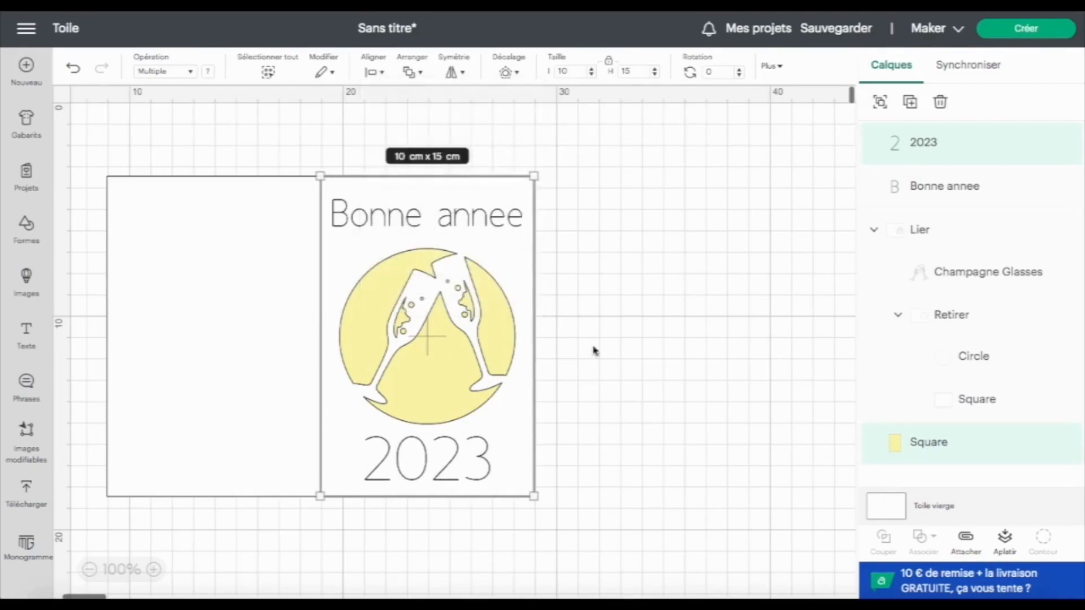
Step: Group the "Bonne annee" and "2023" texts together
click(606, 395)
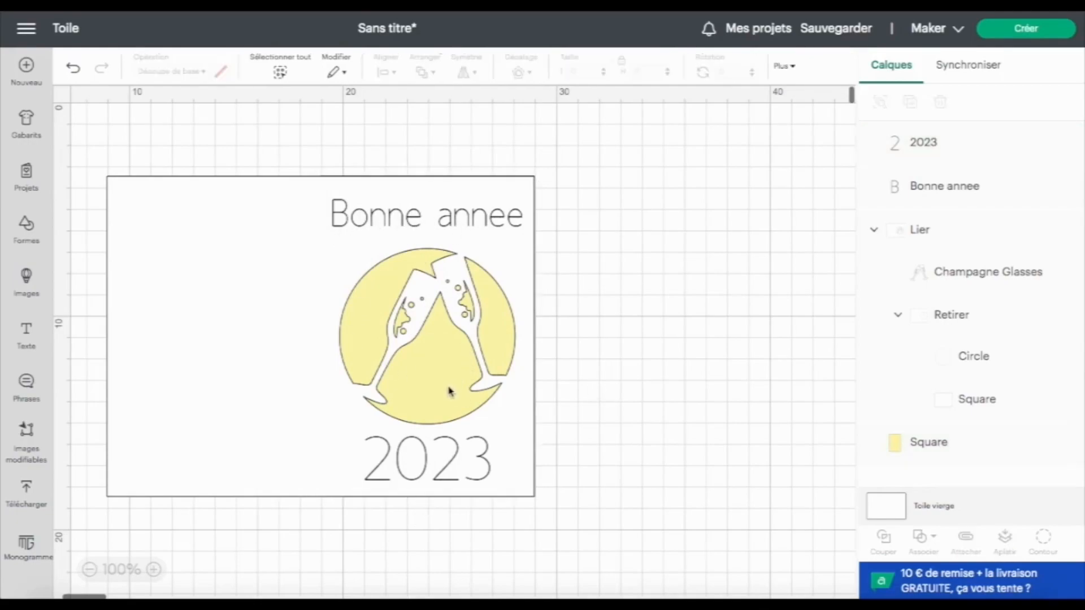
click(491, 216)
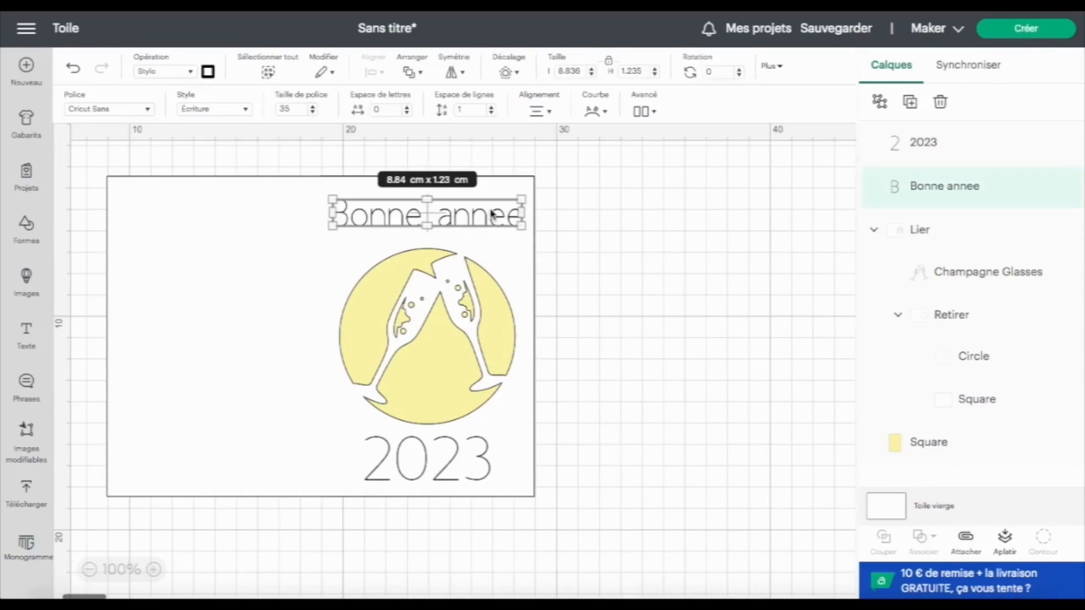
shift+click(459, 477)
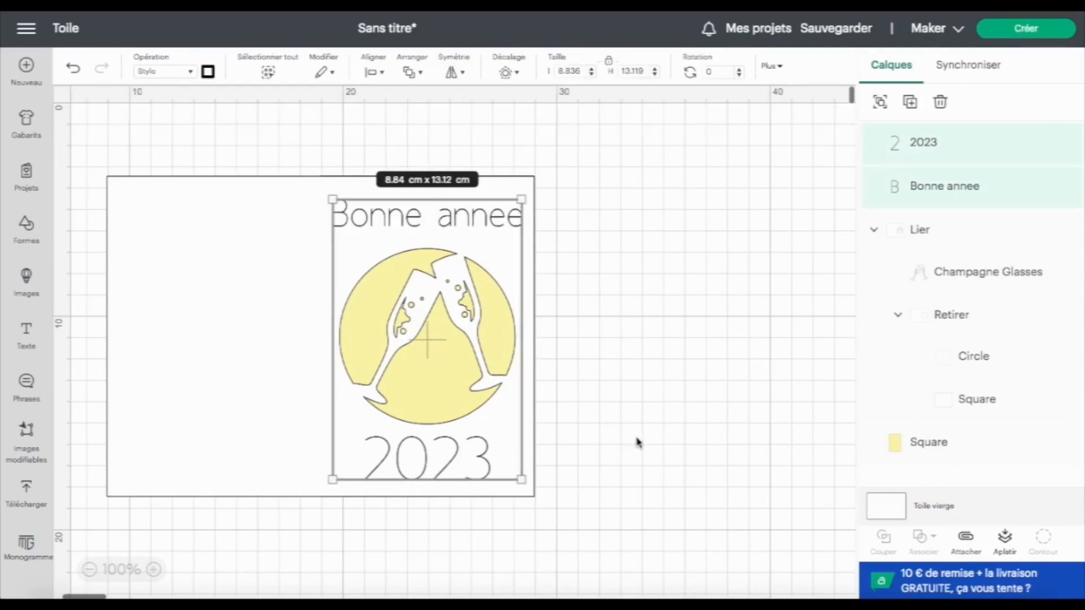
click(879, 104)
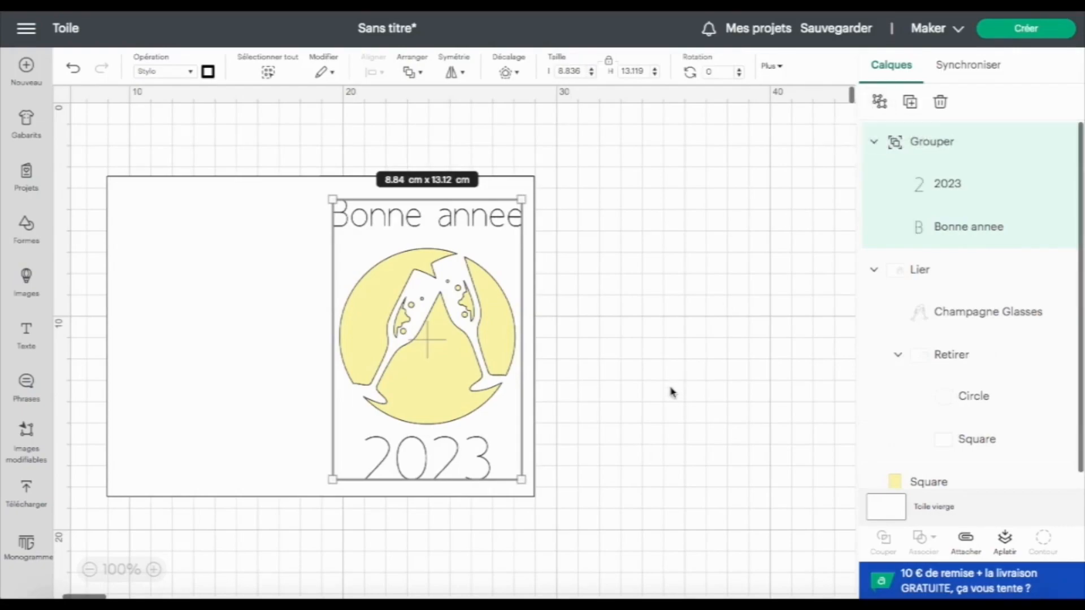
click(425, 529)
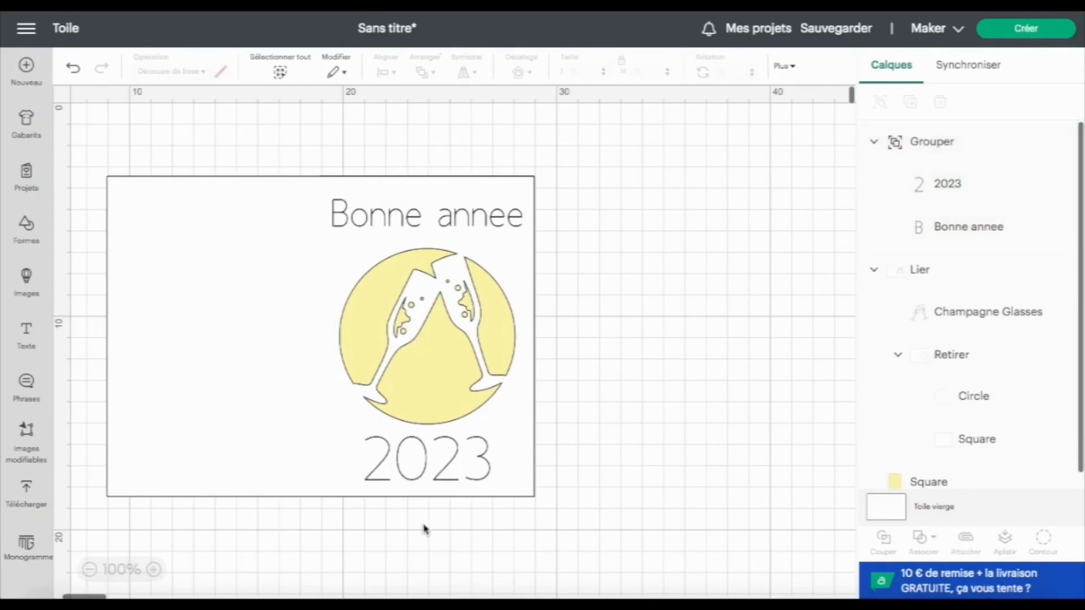
Step: Add a score line shape for the card's fold and set its height to 15 cm
click(26, 226)
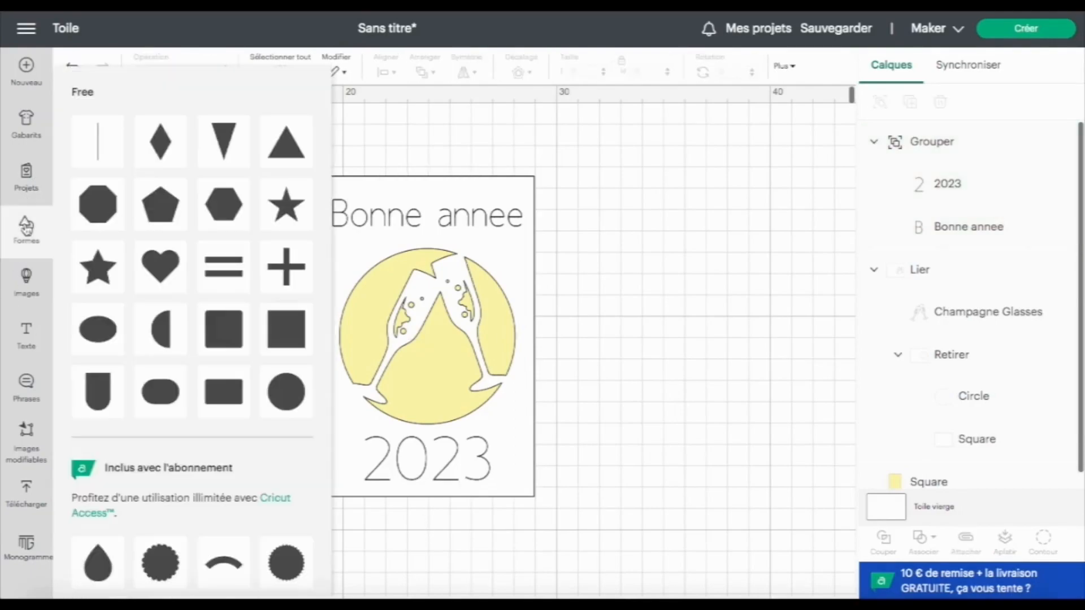
click(95, 154)
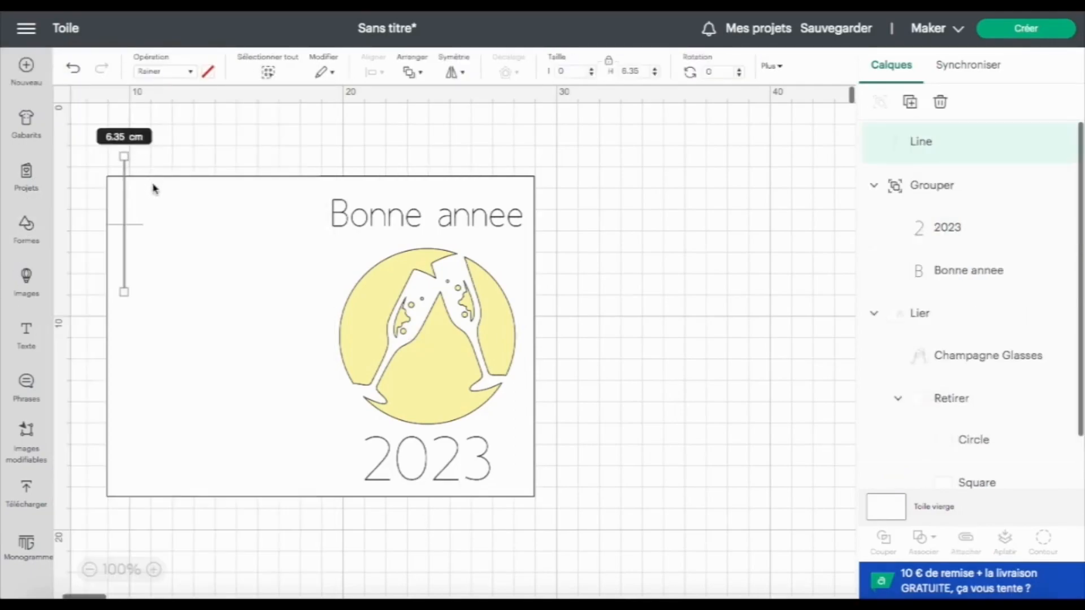
drag(642, 73, 618, 73)
key(Return)
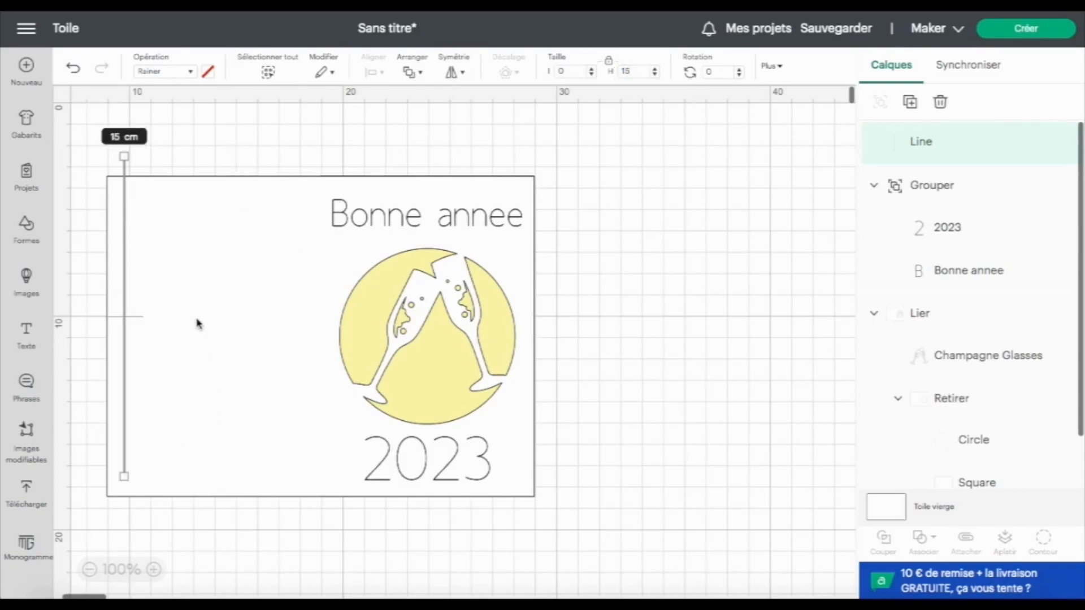
Step: Try to centre the score line on the welded white card, and undo the alignment
shift+click(219, 257)
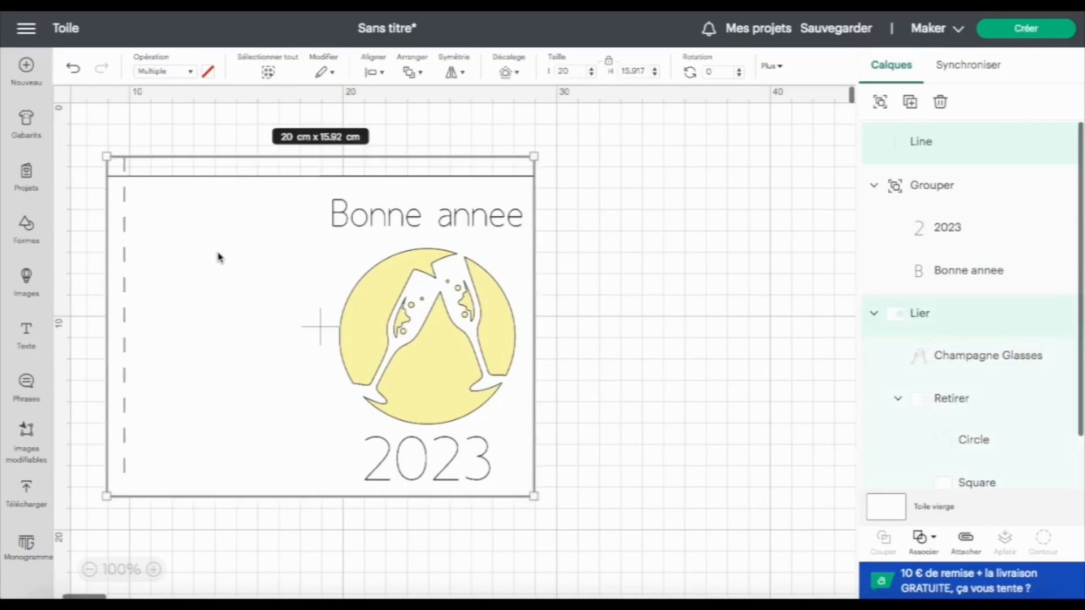
click(375, 72)
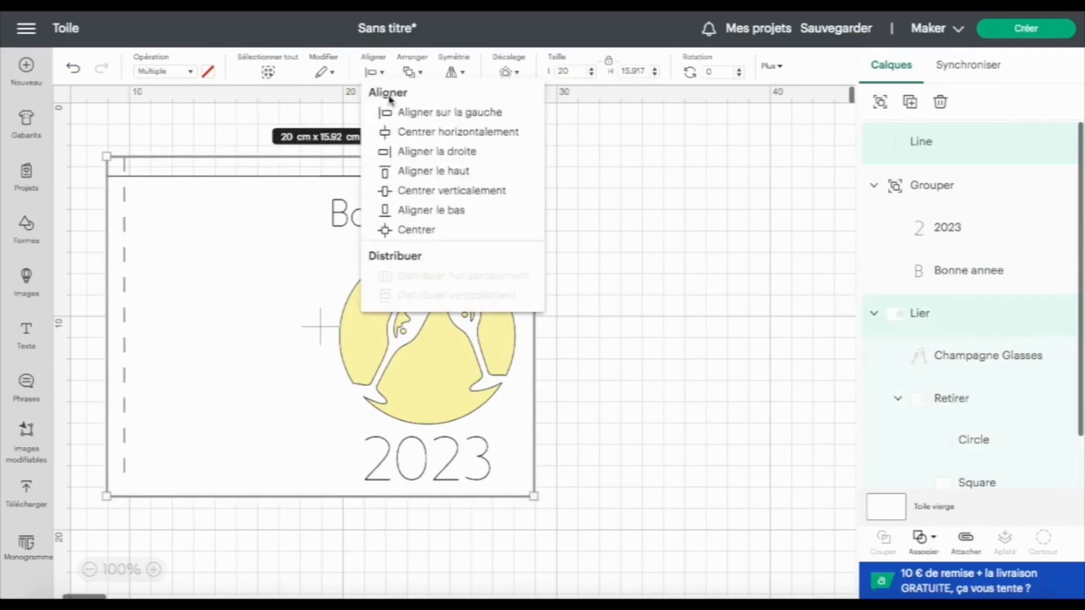
click(421, 232)
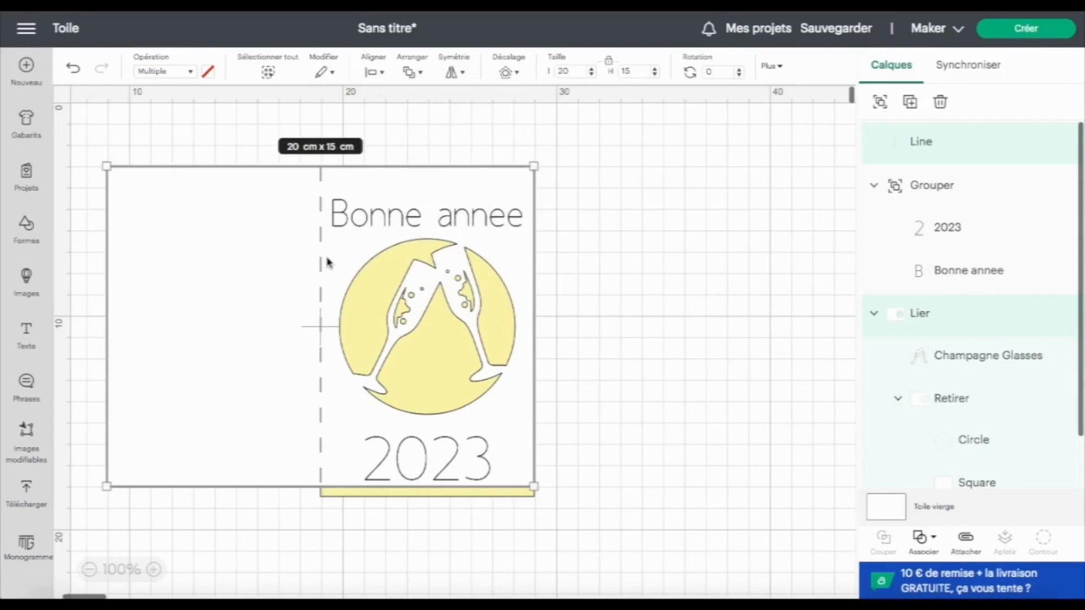
click(71, 69)
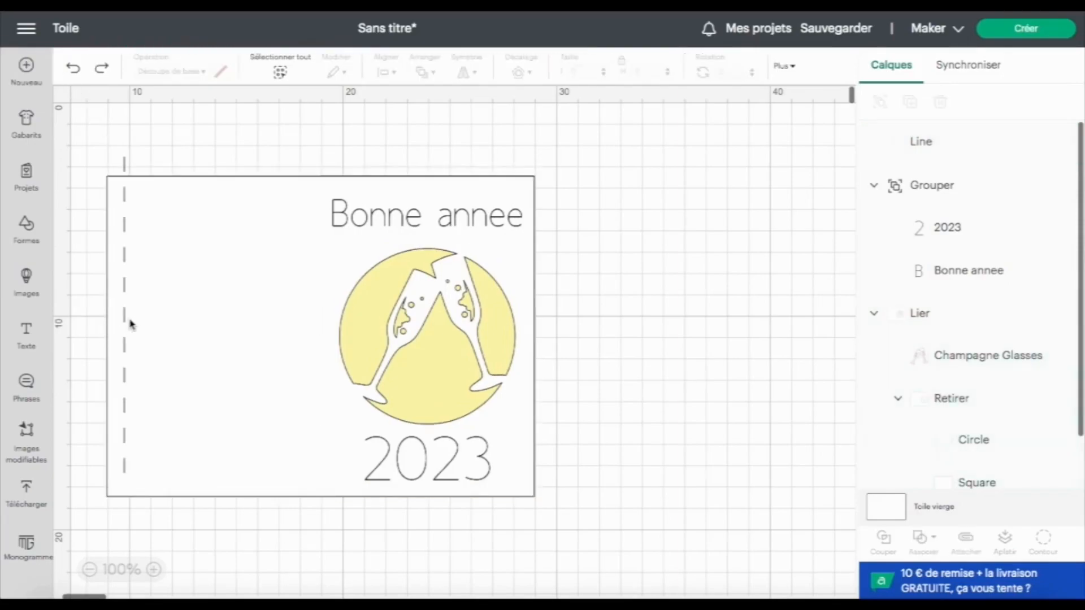
Step: Move the score line further into the card's blank half and group the text group with the welded card
drag(125, 325, 219, 330)
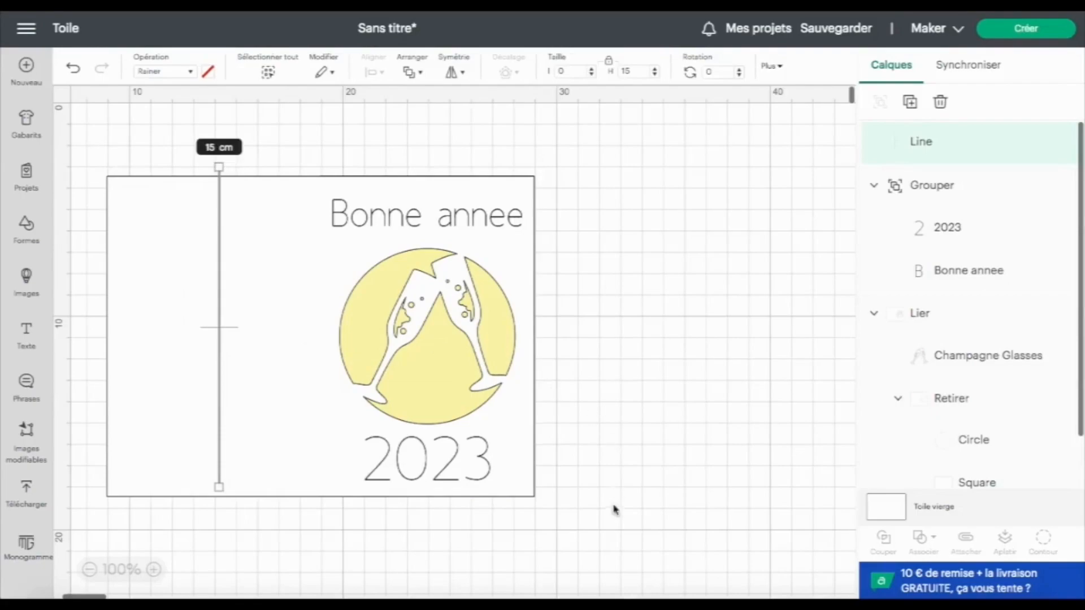
click(467, 472)
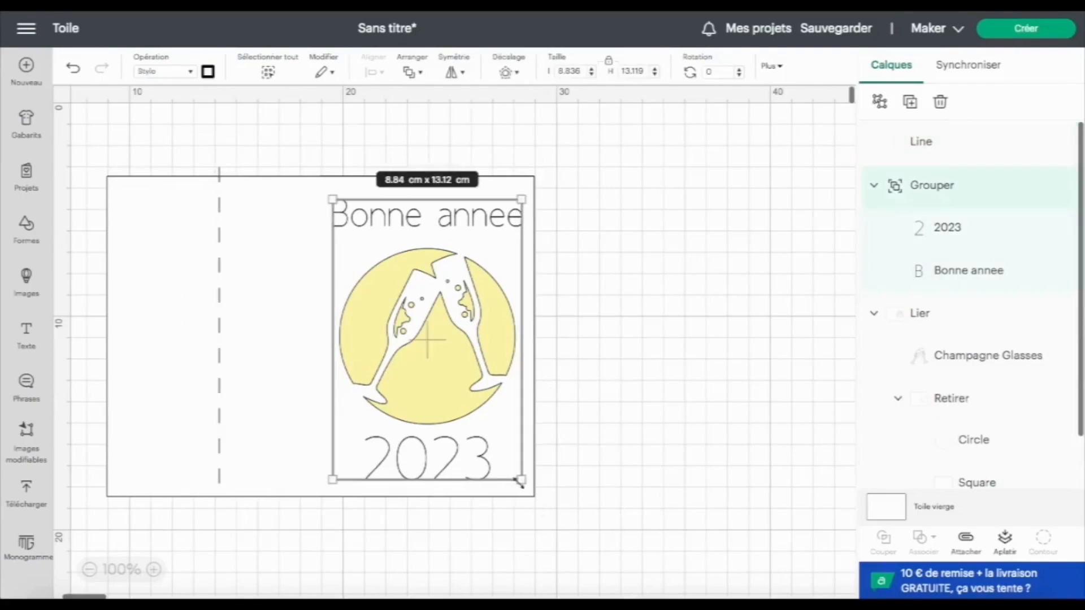
shift+click(276, 436)
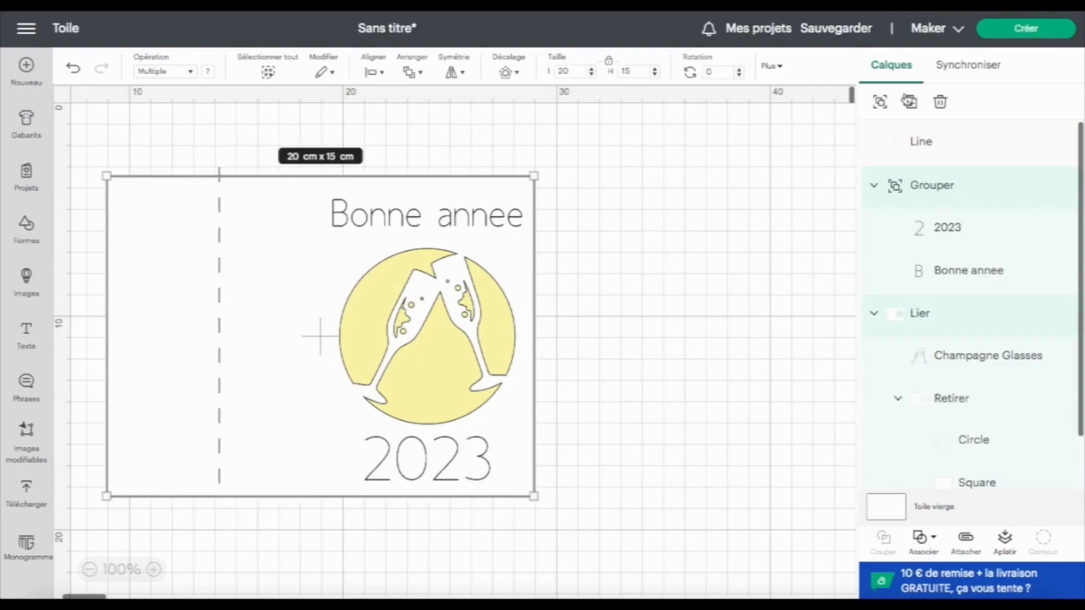
click(883, 103)
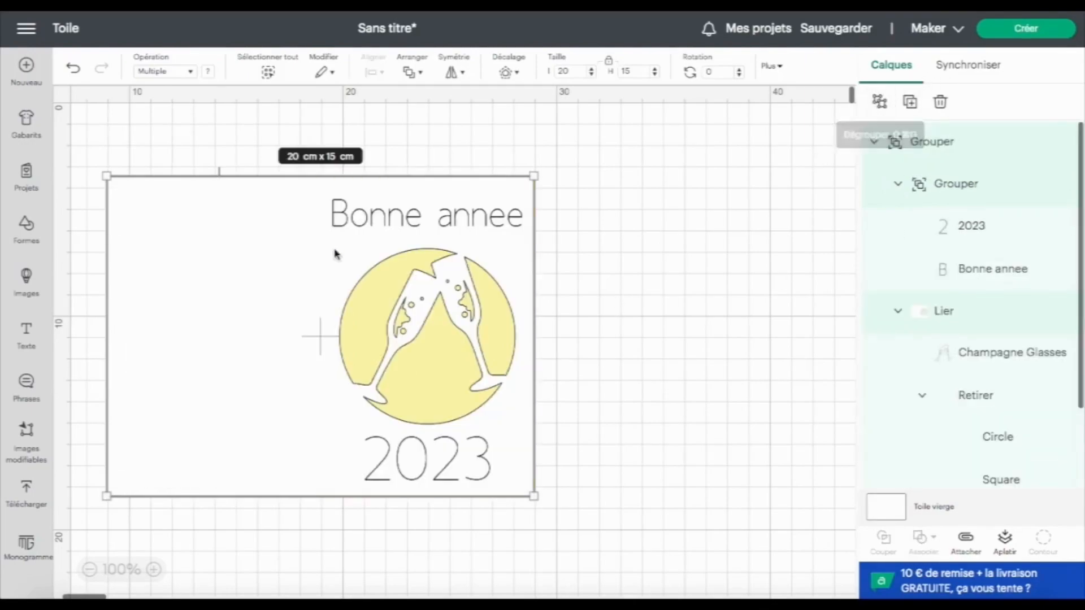
Step: Bring the score line to the front of the layer order
click(219, 171)
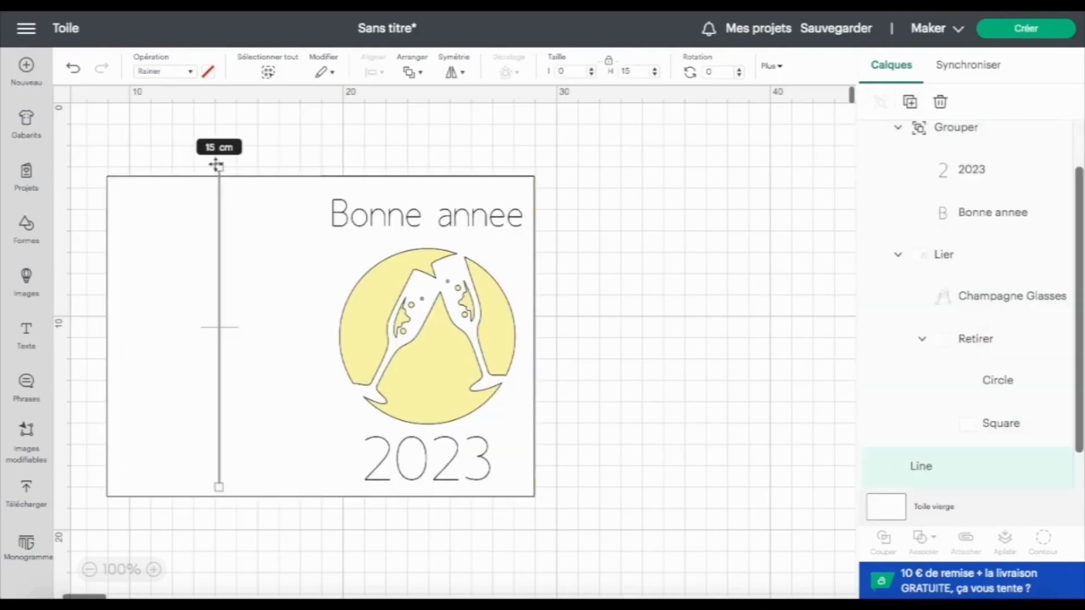
click(419, 73)
click(438, 93)
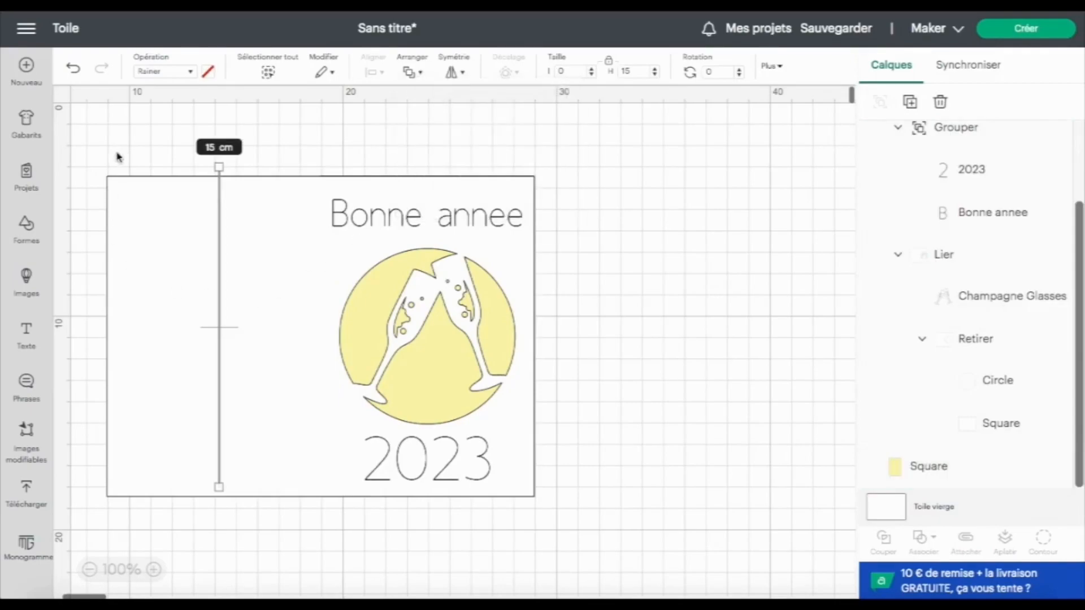
Step: Centre the score line both horizontally and vertically on the grouped card
click(96, 148)
drag(96, 148, 276, 277)
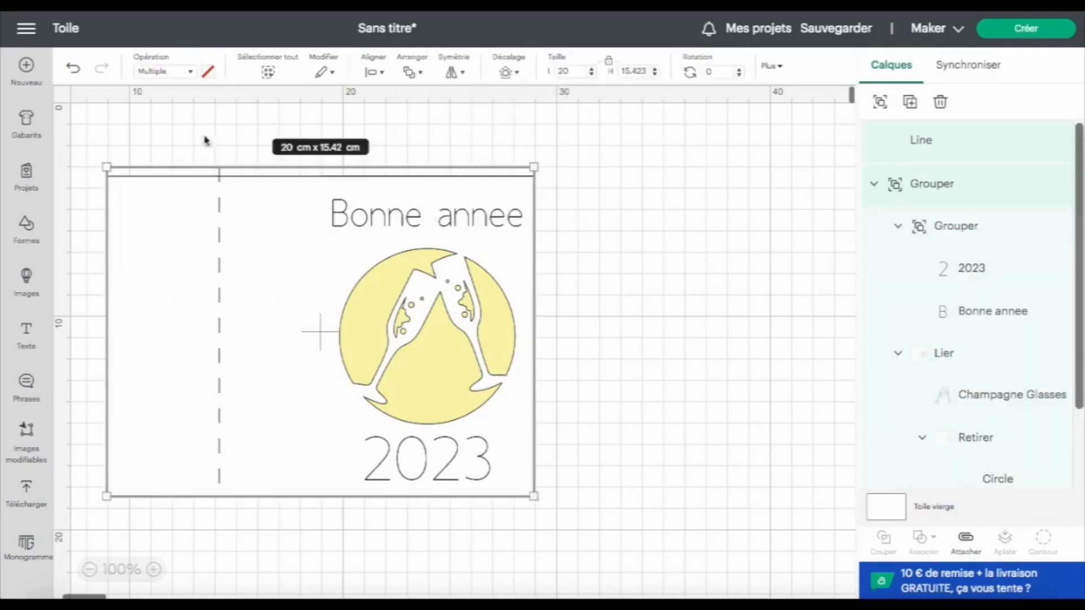
click(190, 72)
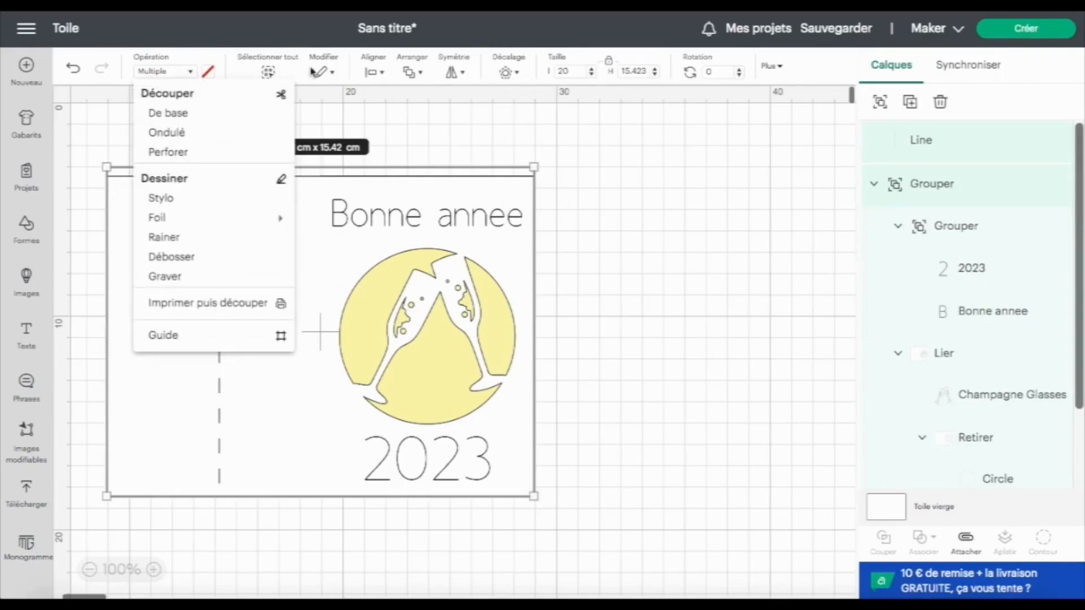
click(382, 81)
click(374, 71)
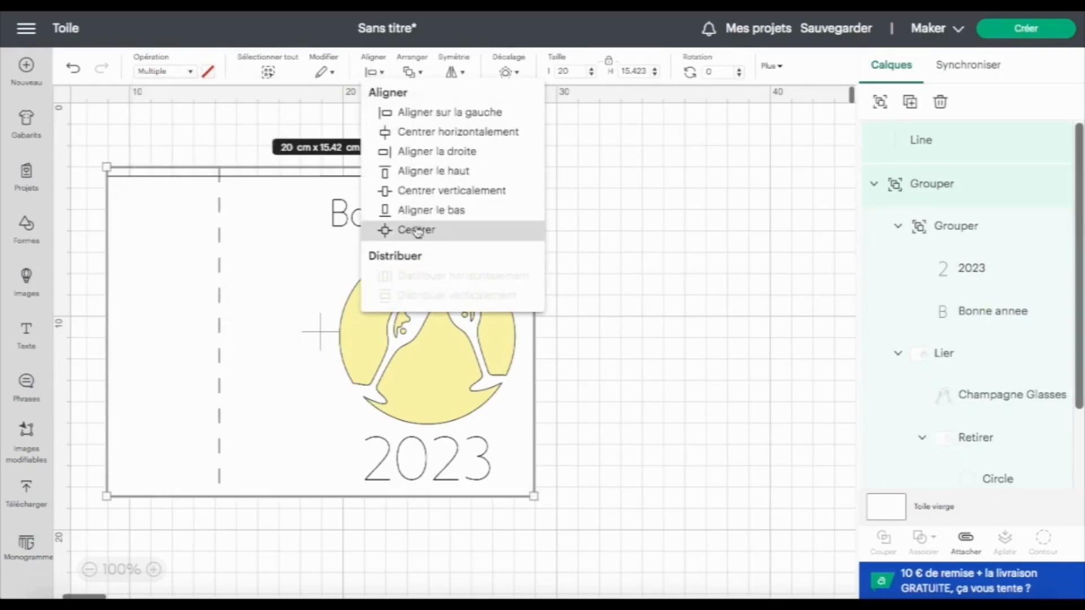
click(417, 232)
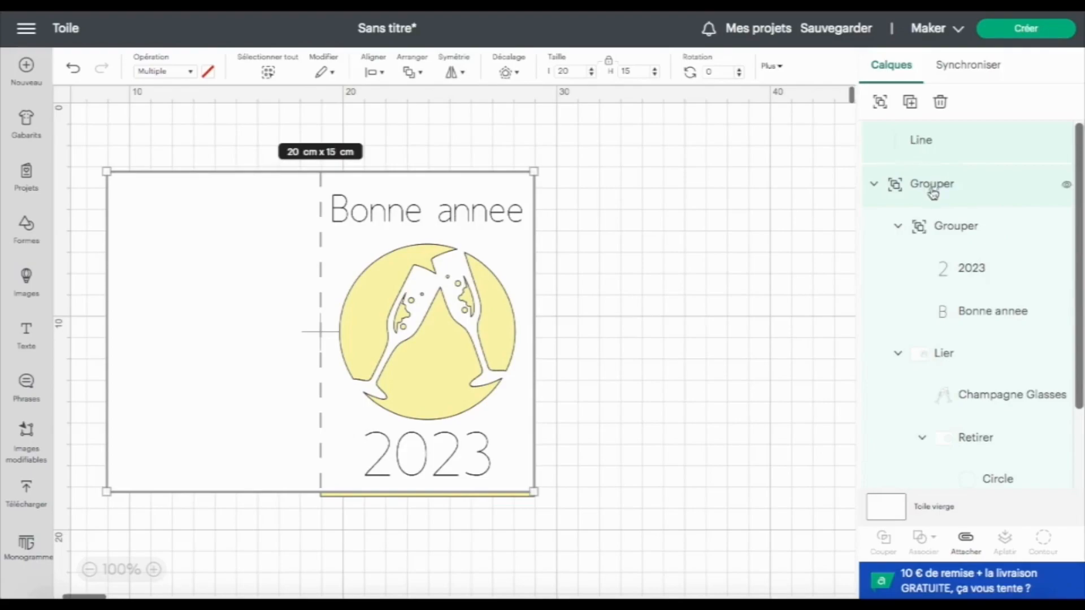
Step: Attach the score line to the card group and move the attached card down to cover the yellow rectangle
scroll(969, 474, down, 2)
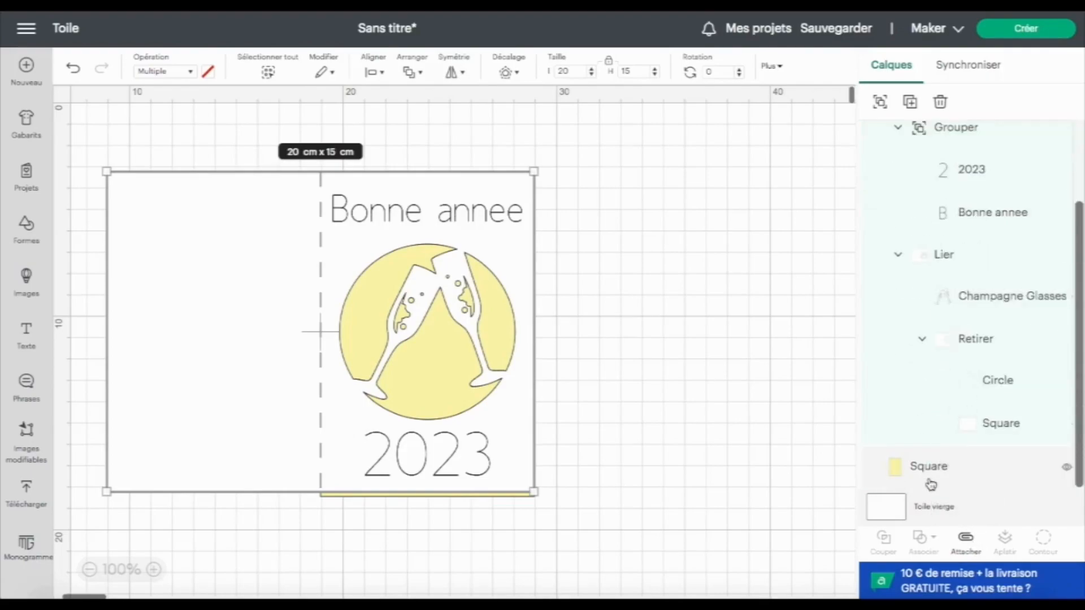
click(969, 541)
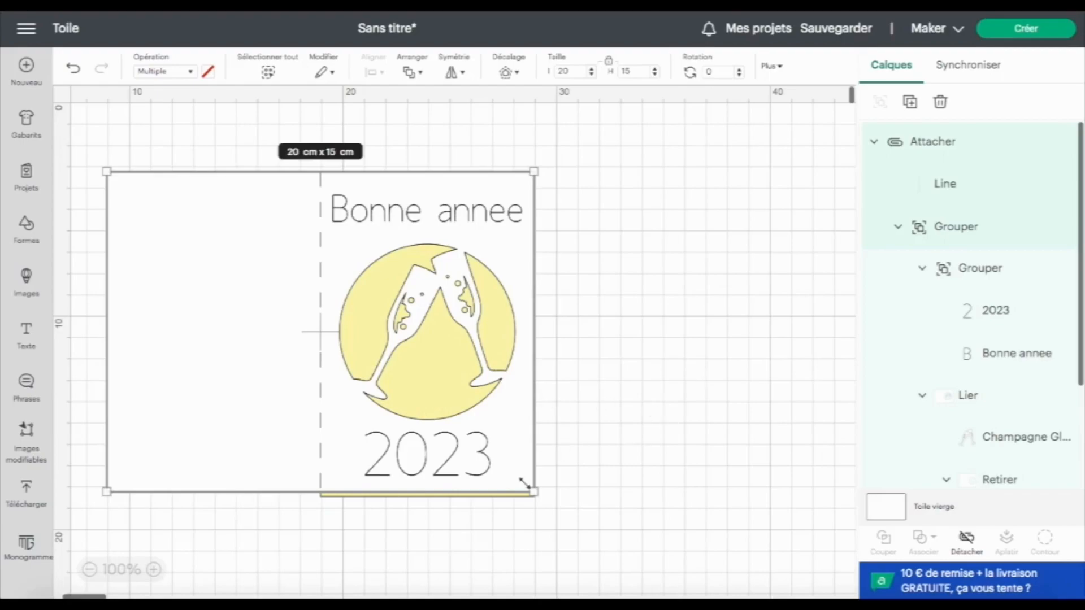
click(576, 276)
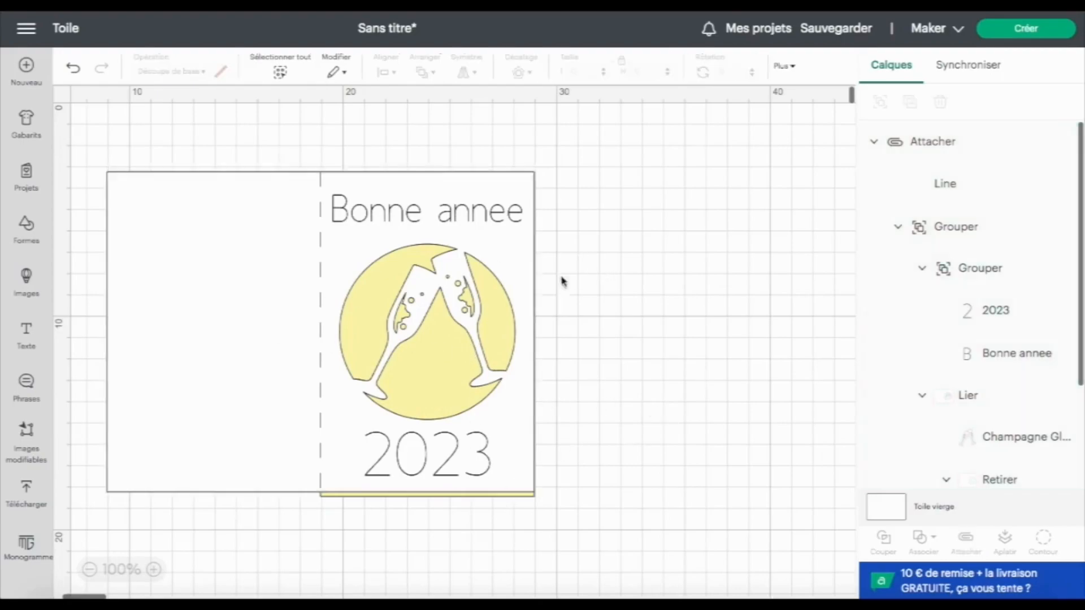
mouse_move(203, 315)
mouse_down()
mouse_move(199, 332)
mouse_move(198, 318)
mouse_up()
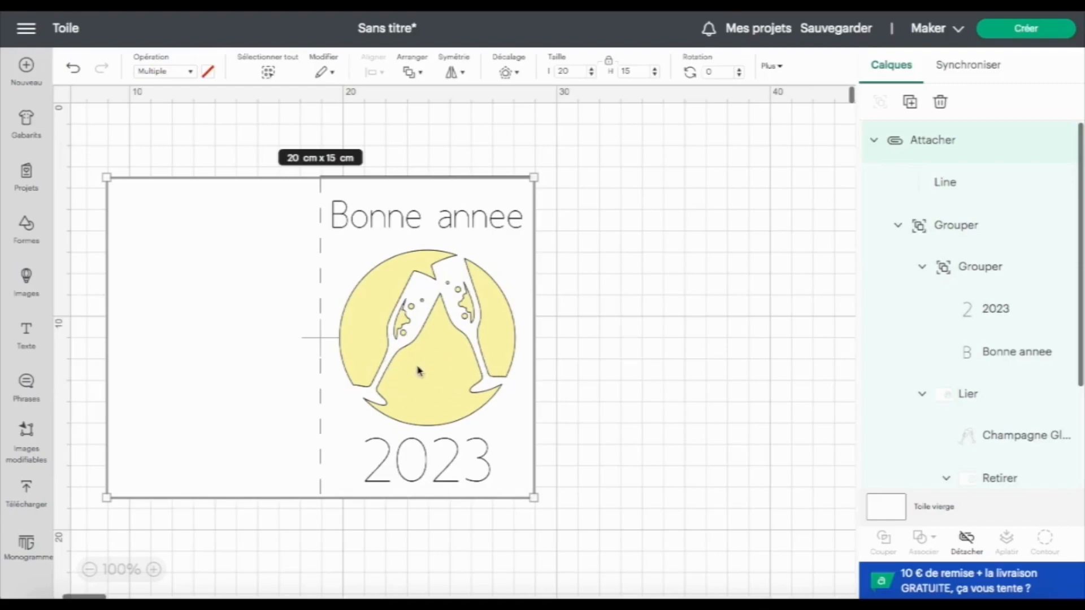
Step: Send the project to mat preparation and check the yellow panel's mat and the white card's mat
click(1026, 30)
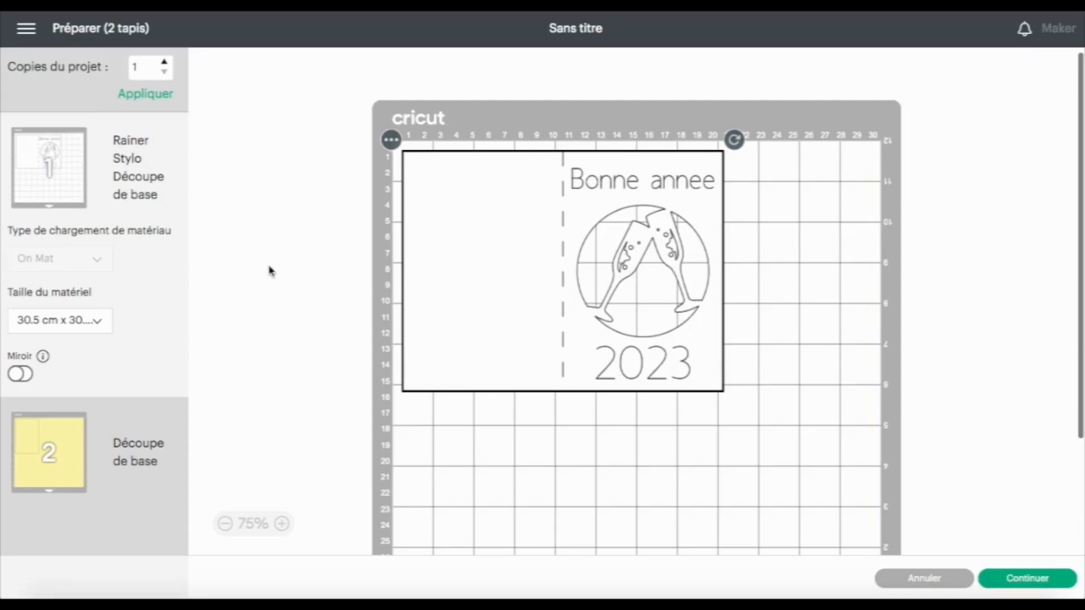
click(54, 457)
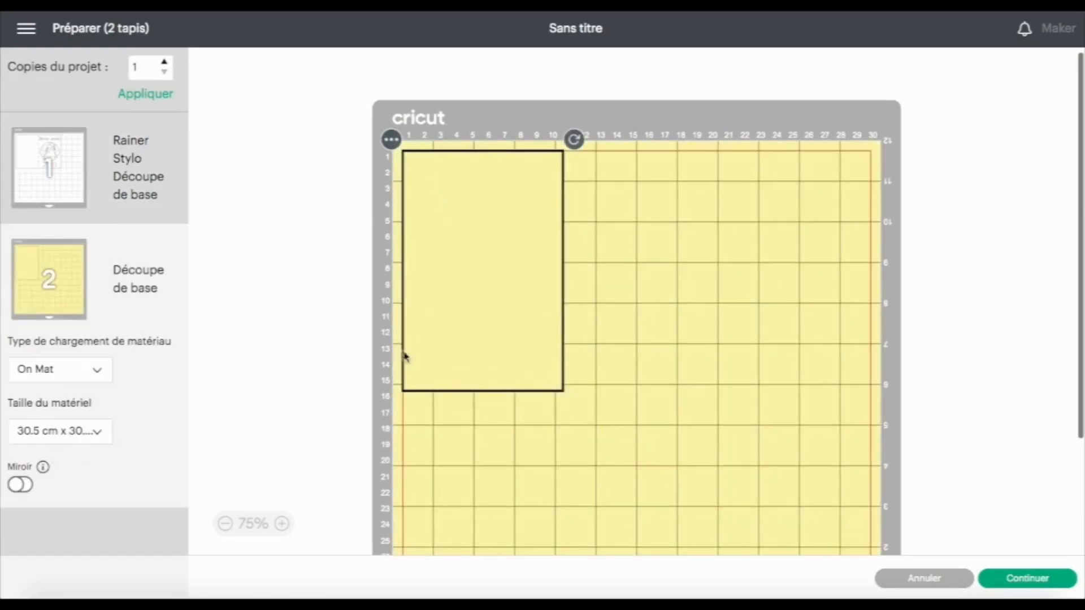
click(57, 182)
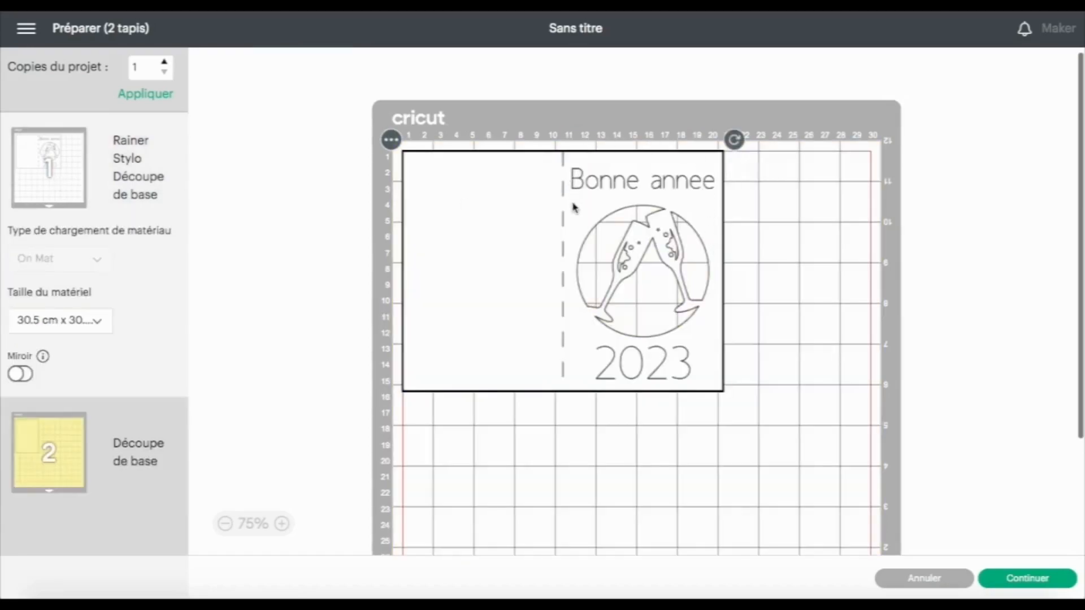